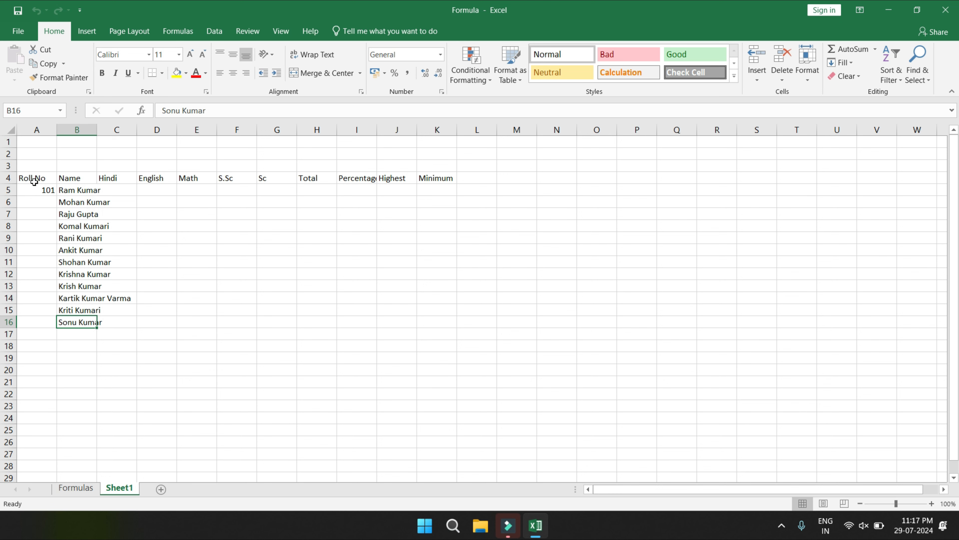
Review the header row on Sheet1 and the formula names from DIVISION to COUNTBLANK on the Formulas sheet.
drag(34, 182, 432, 176)
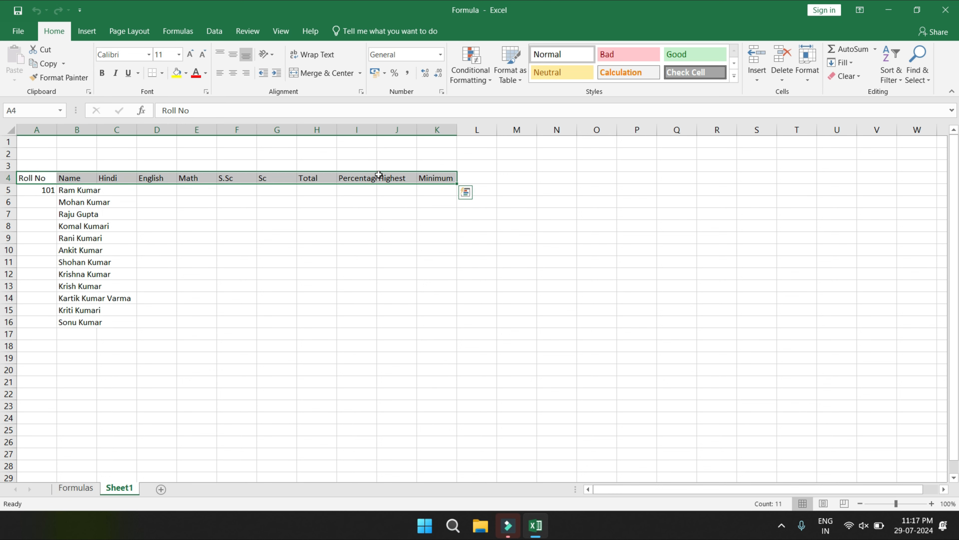
click(75, 488)
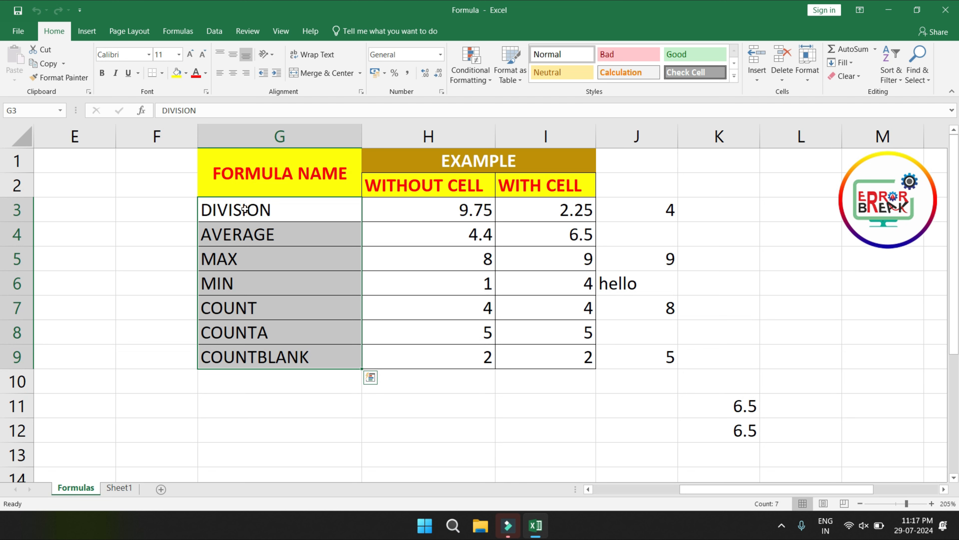
click(245, 209)
click(221, 229)
click(217, 264)
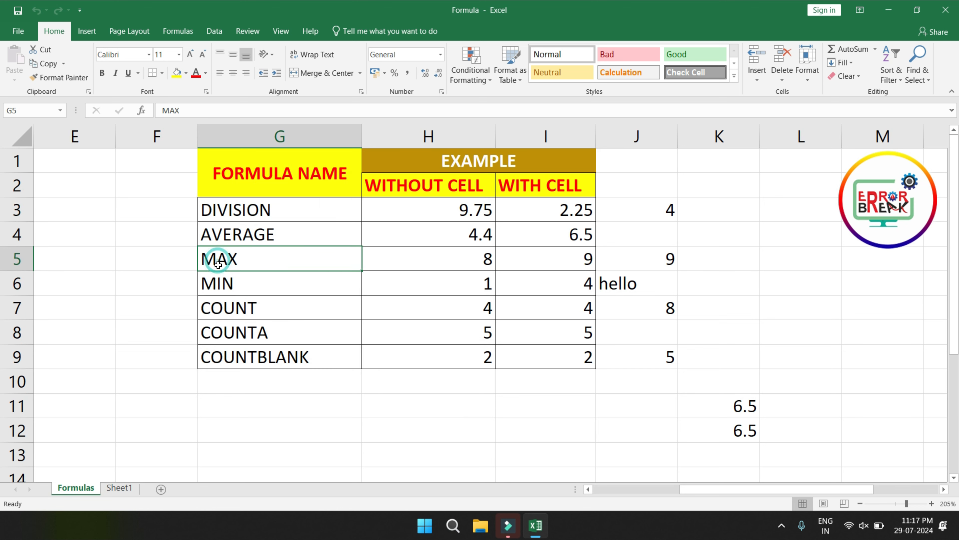
click(218, 288)
click(222, 308)
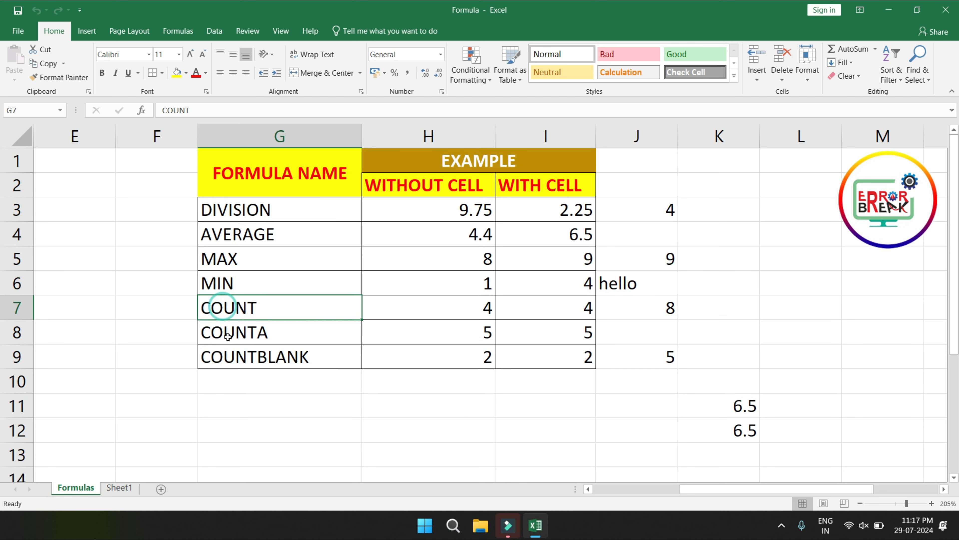
click(228, 336)
click(228, 361)
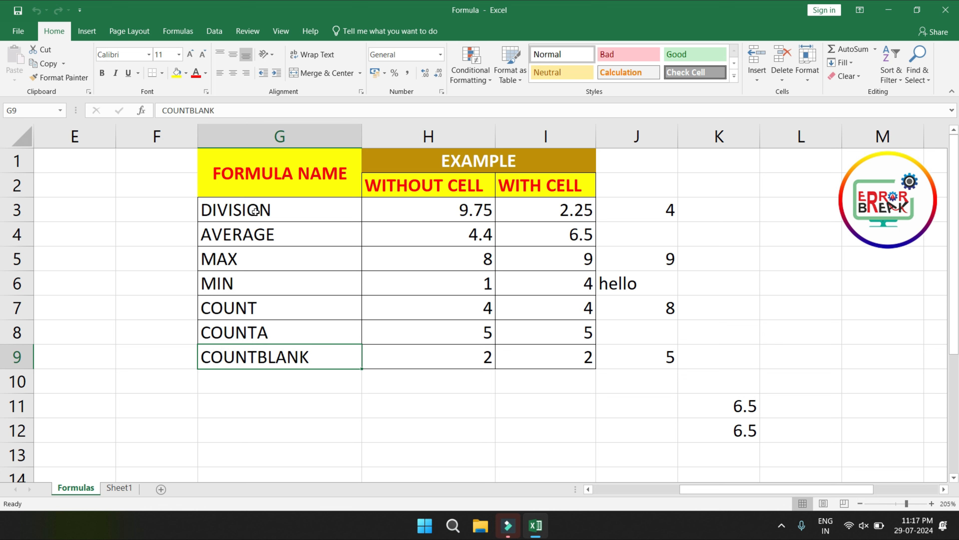
drag(255, 210, 259, 351)
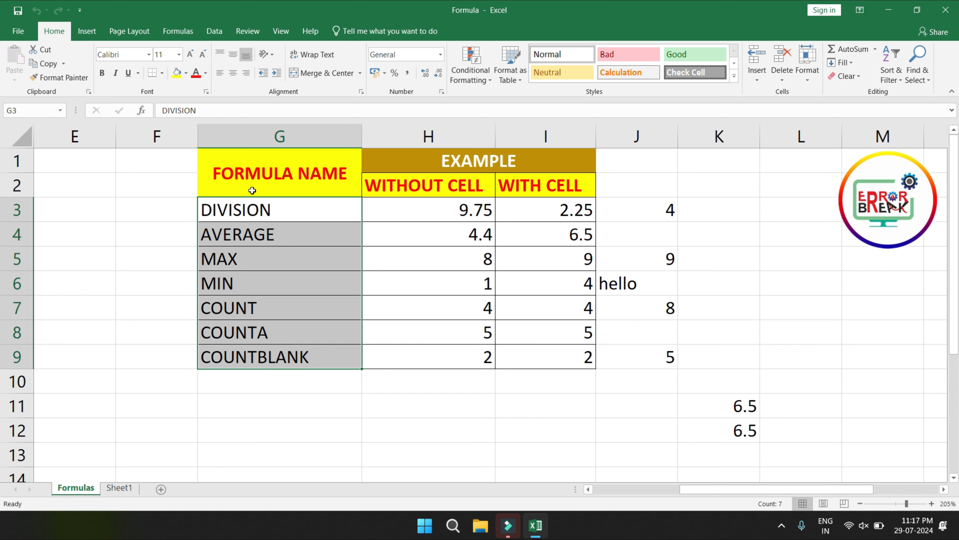
click(109, 487)
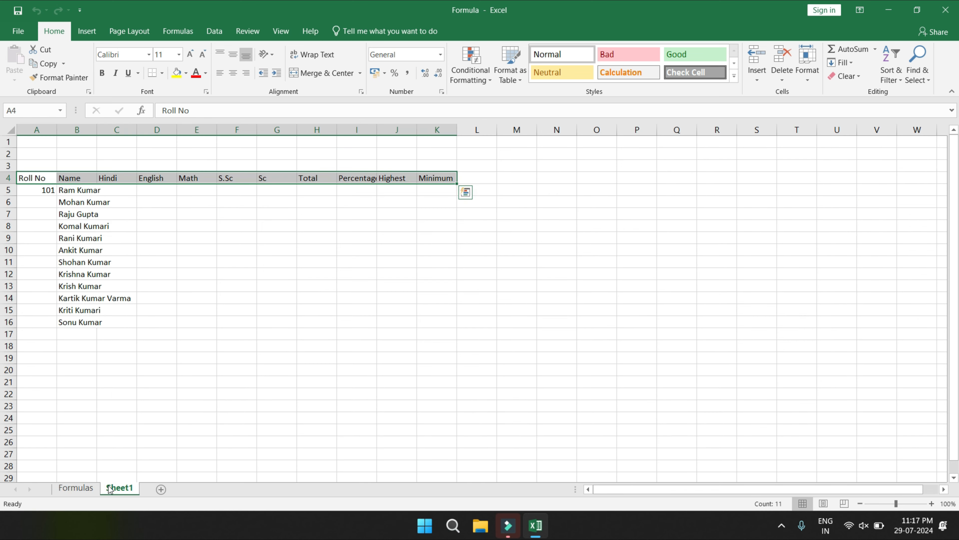
click(202, 283)
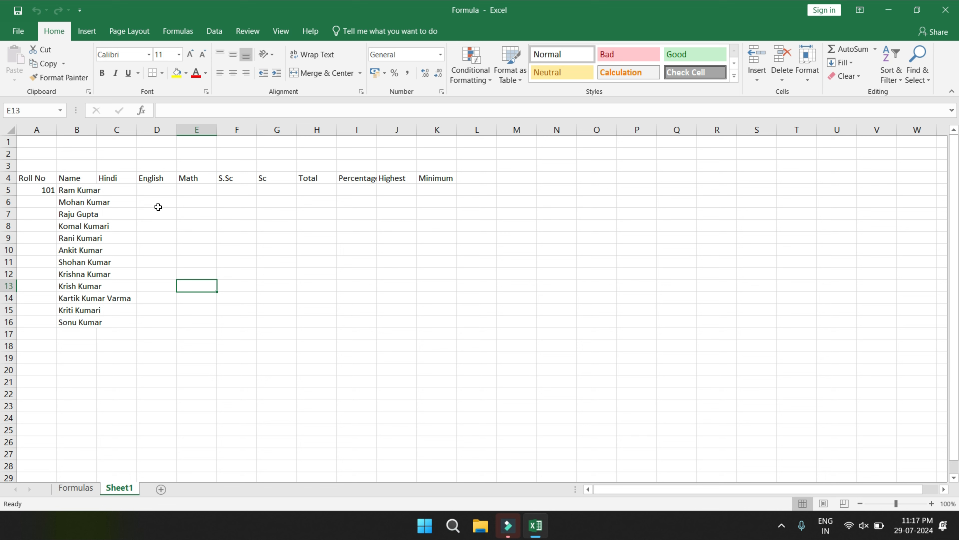
Center the Roll No column cells A4:A16 both horizontally and vertically.
drag(70, 185, 65, 322)
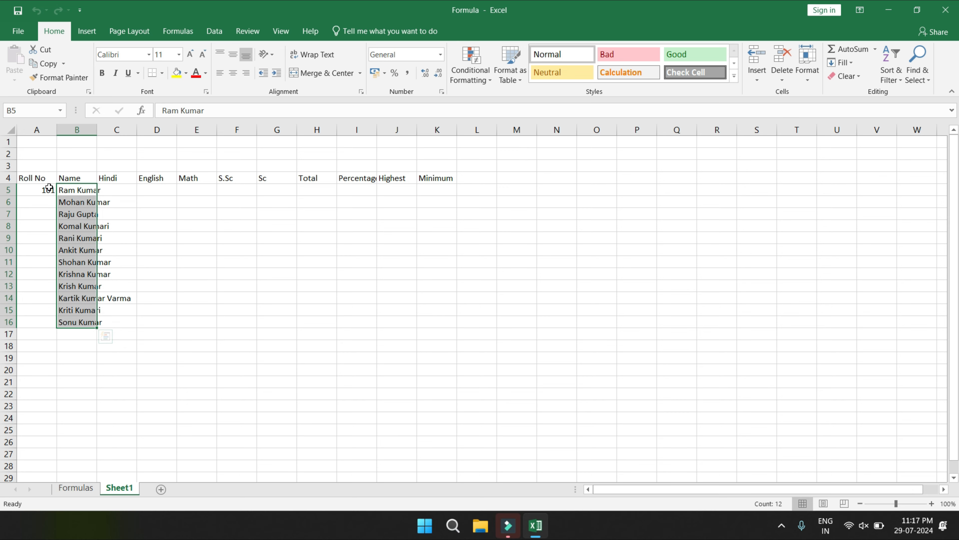
scroll(45, 184, up, 2)
key(ctrl+q)
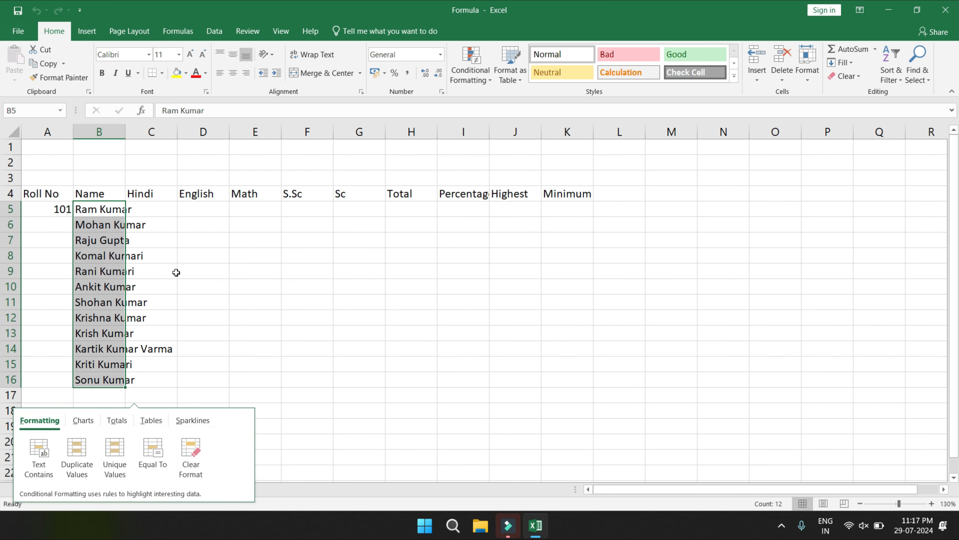
click(176, 272)
drag(43, 195, 48, 375)
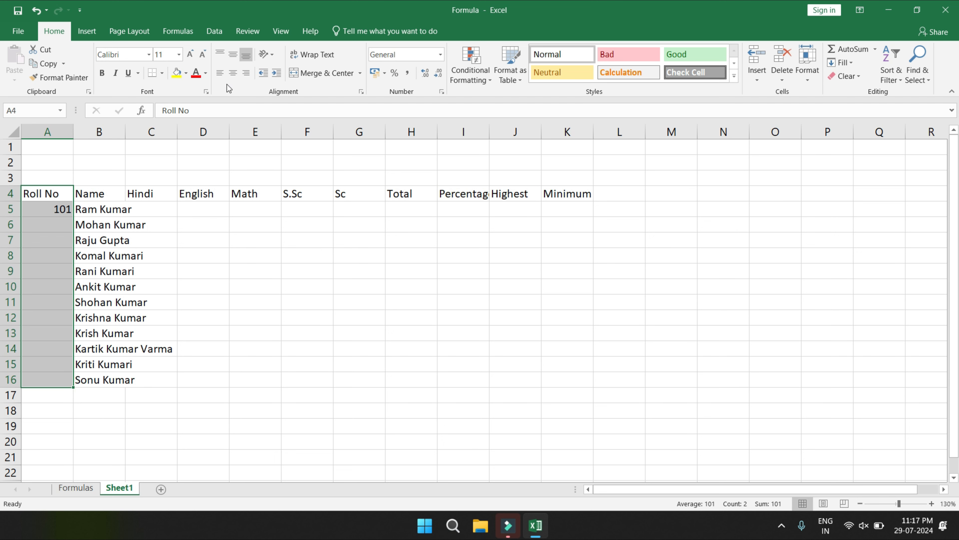
click(228, 71)
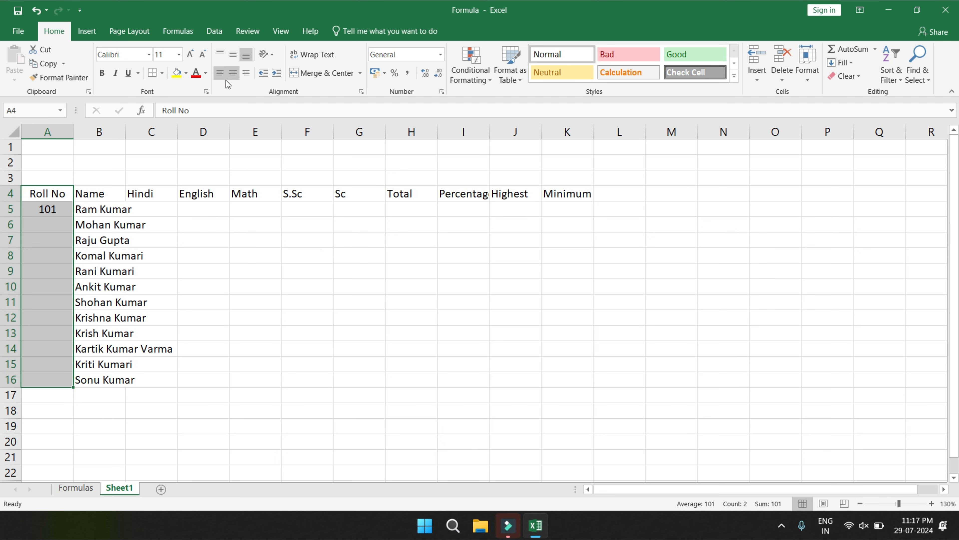
click(233, 55)
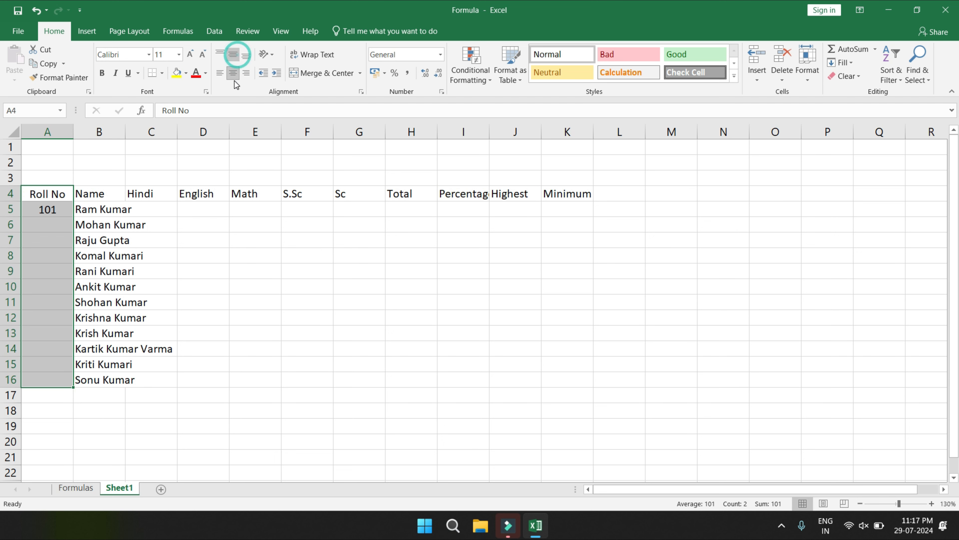
Enter 102 in A6 and continue the roll number series down to row 16.
click(53, 227)
text(102)
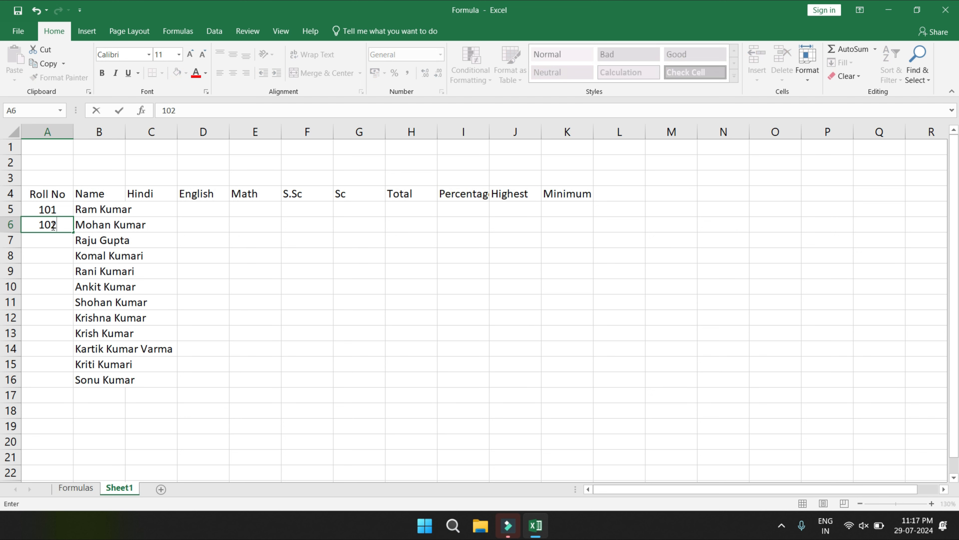
key(Return)
drag(42, 215, 50, 387)
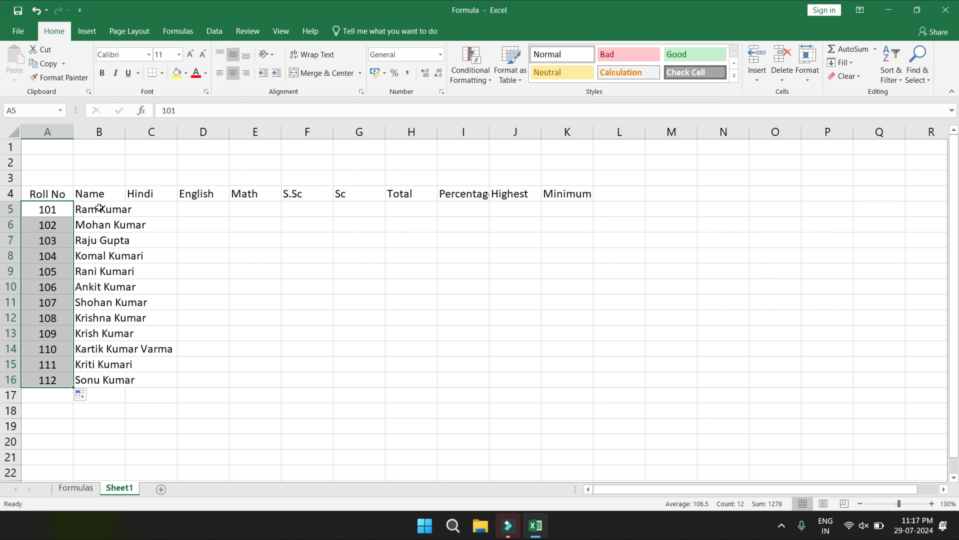
Widen the Name column so that every full student name fits inside it.
drag(96, 209, 109, 381)
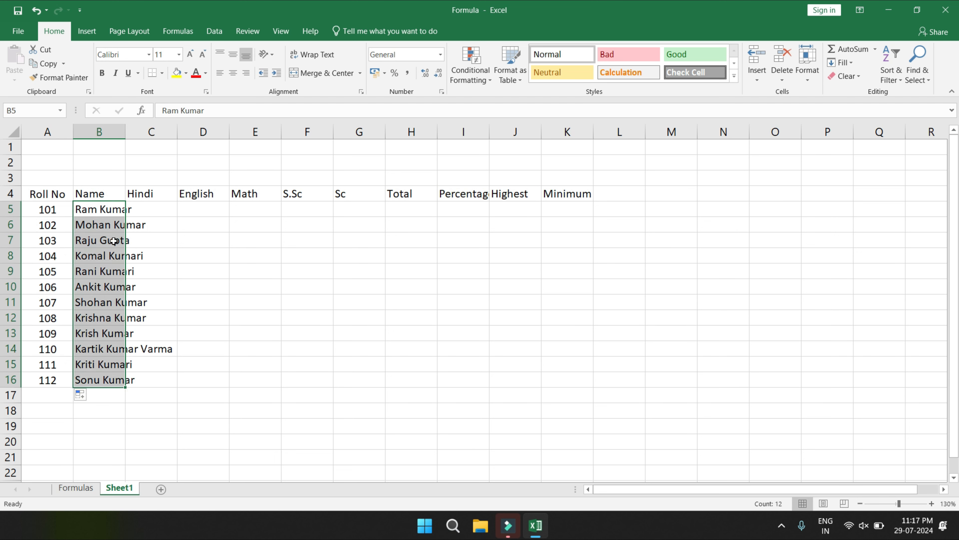
drag(128, 130, 185, 132)
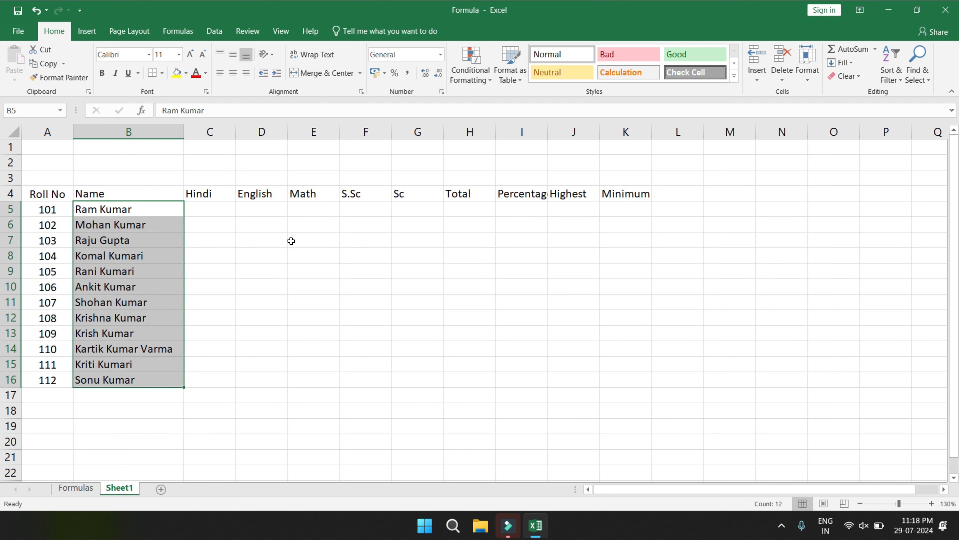
click(274, 226)
Center the range C4:K16 horizontally and auto-fit the widths of the Percentage and Minimum columns.
drag(200, 192, 601, 381)
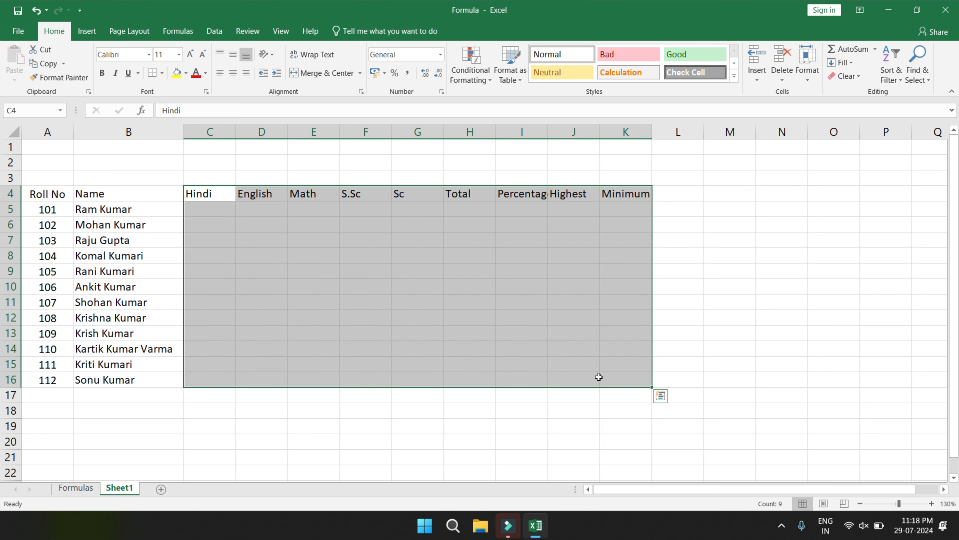
click(233, 72)
click(266, 248)
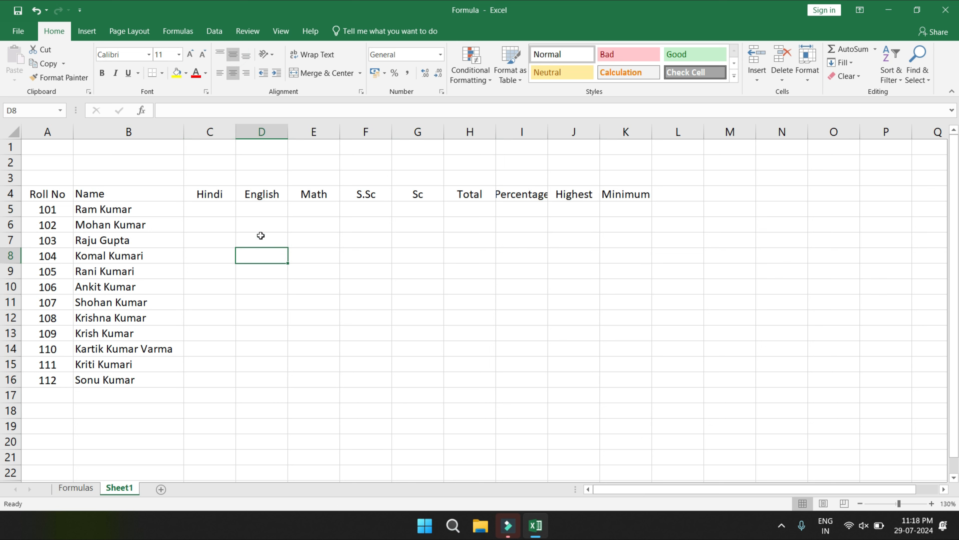
double_click(548, 131)
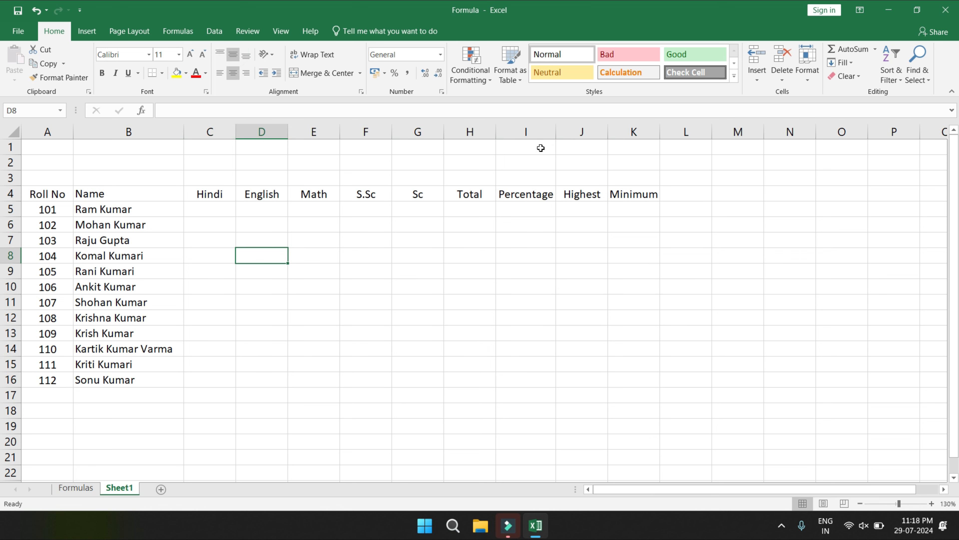
double_click(661, 131)
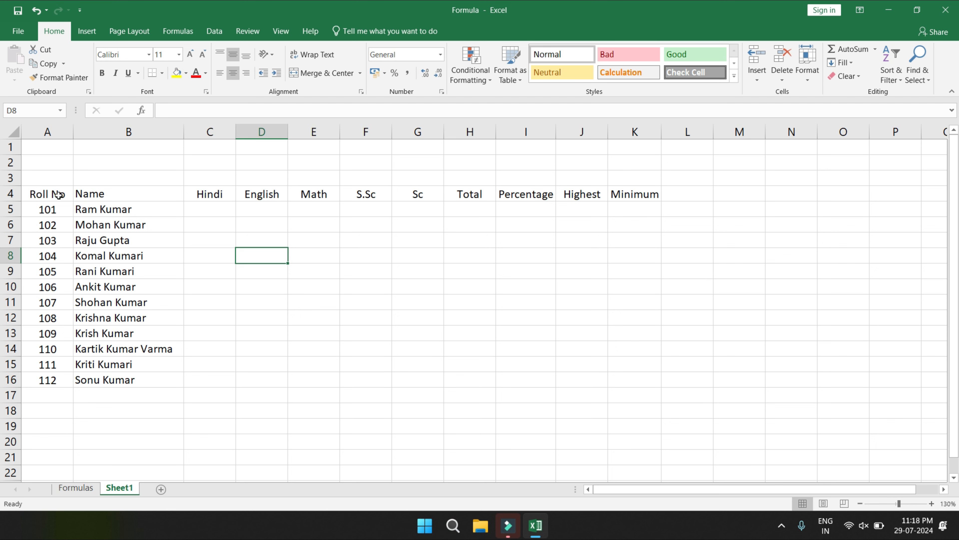
Give the header row A4:K4 a yellow fill and red text.
drag(57, 194, 632, 196)
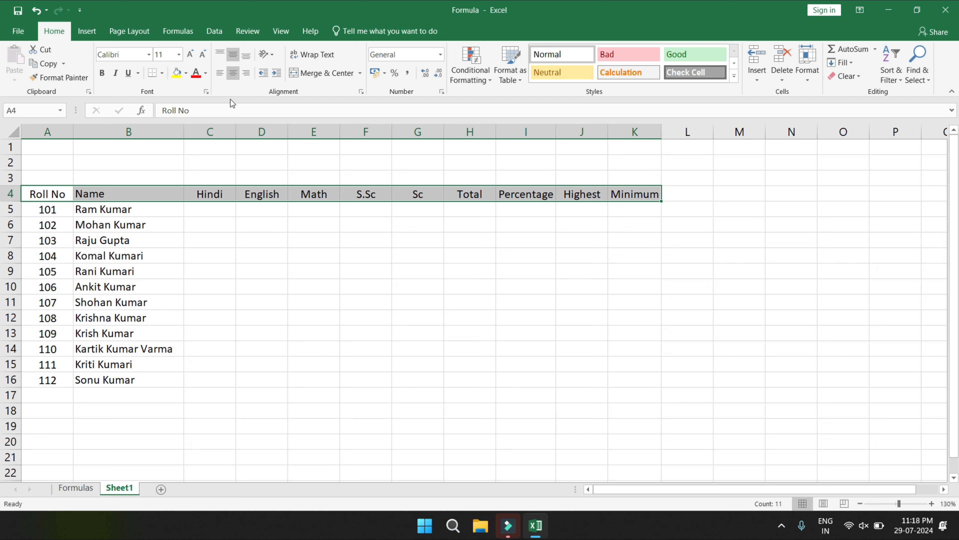
click(176, 71)
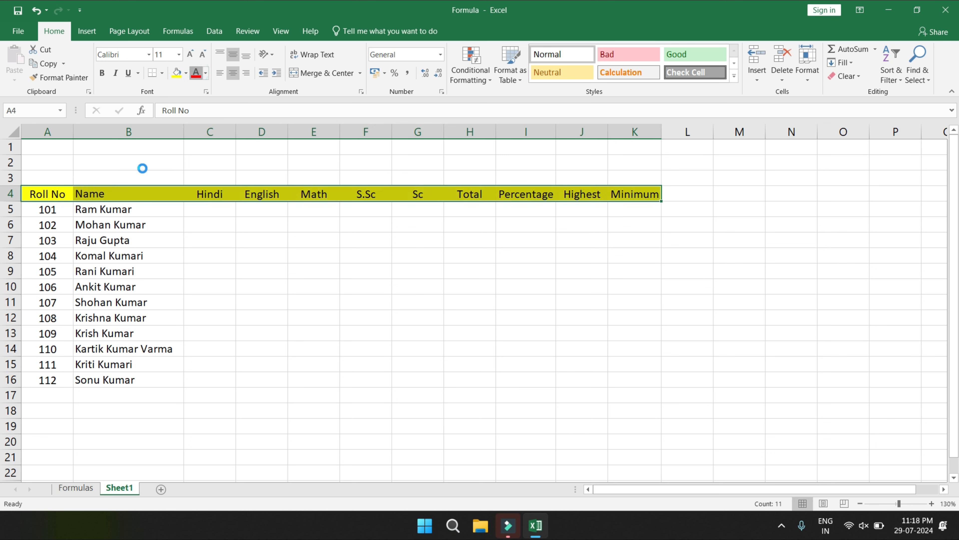
click(218, 224)
Apply all borders to the whole table in A4:K16.
drag(42, 198, 628, 383)
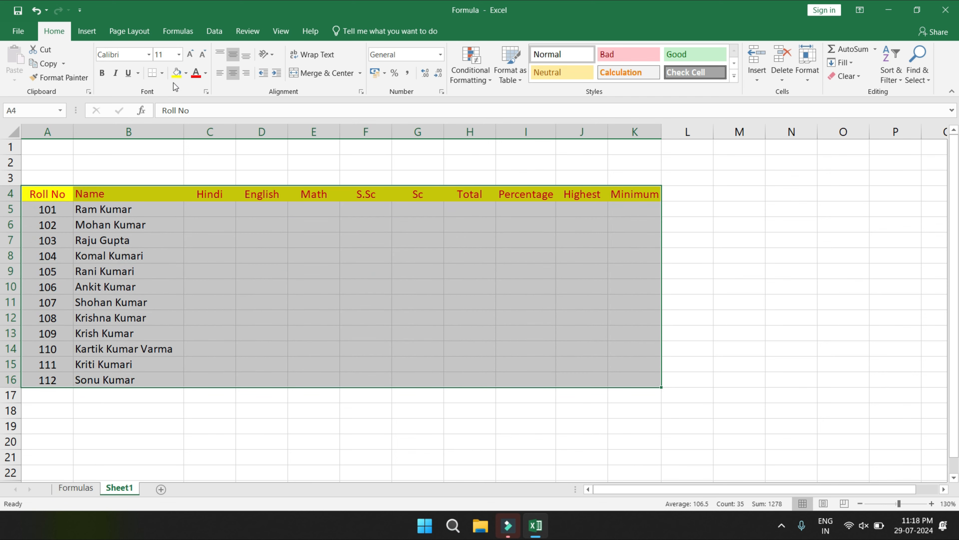
click(162, 73)
click(165, 180)
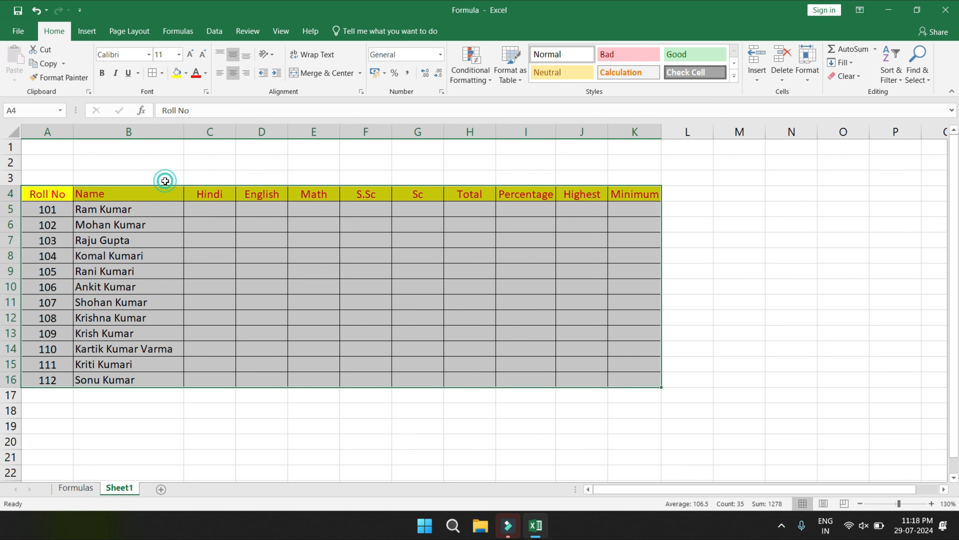
click(124, 300)
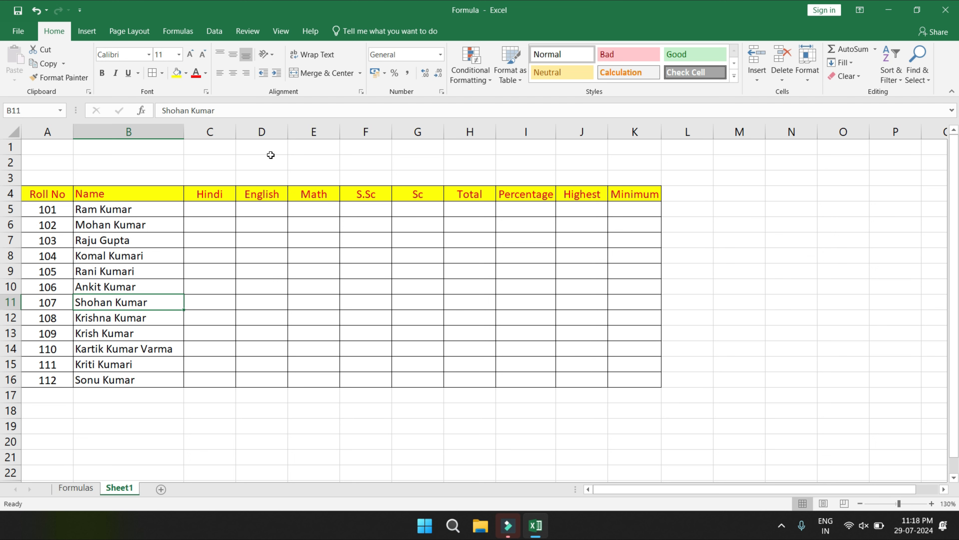
Enter the title Marks-Sheet in cell A2 above the table.
click(44, 163)
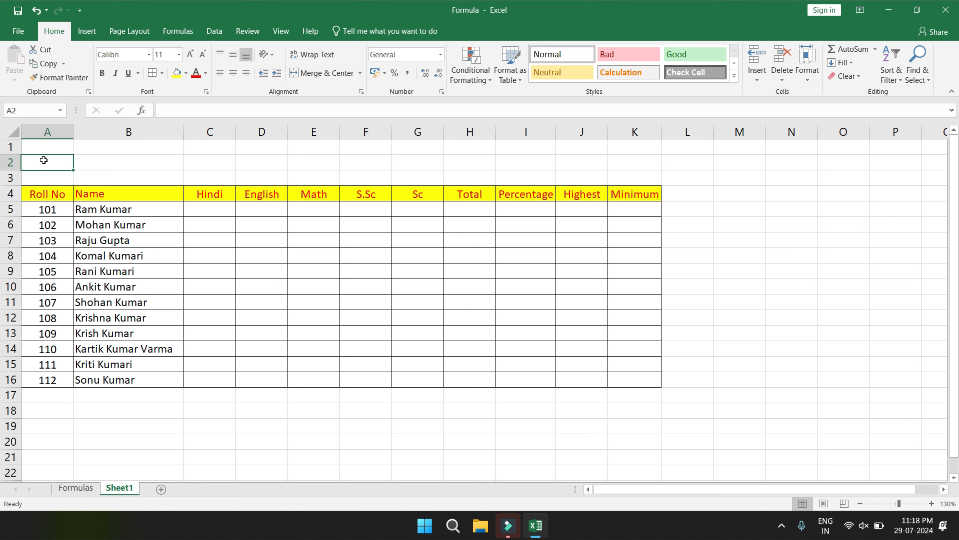
text(Mar)
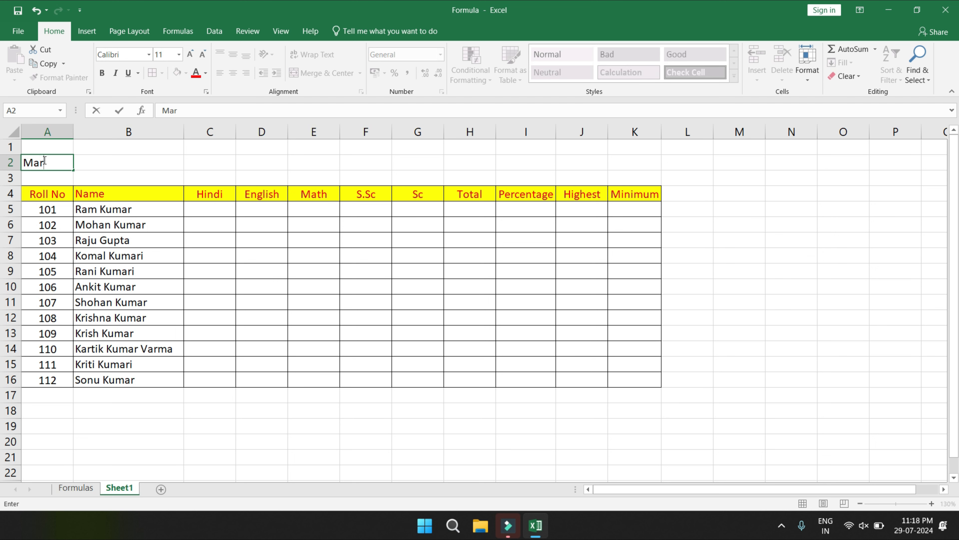
text(ks-Sheet)
click(149, 153)
Try Merge & Center on the empty range M6:N12 and unmerge it again.
drag(46, 162, 629, 163)
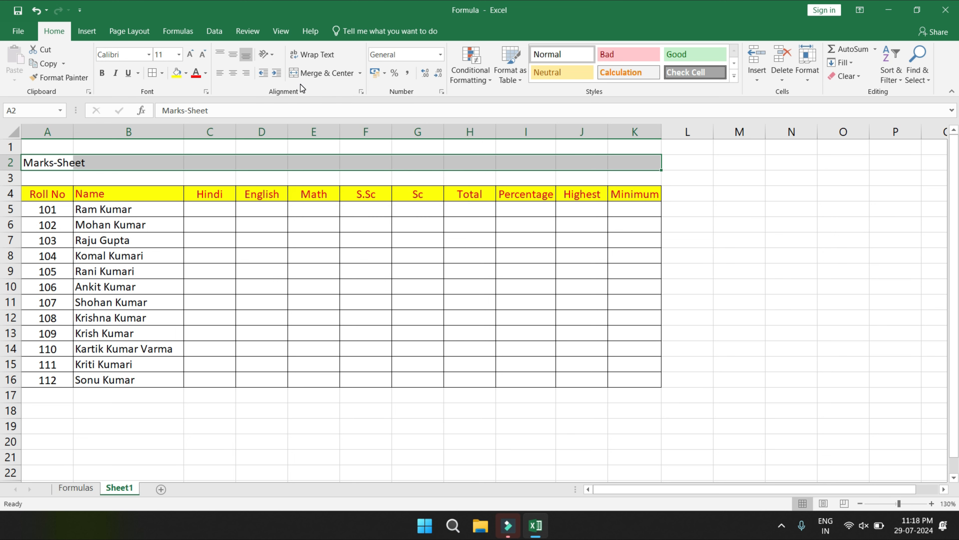
click(113, 159)
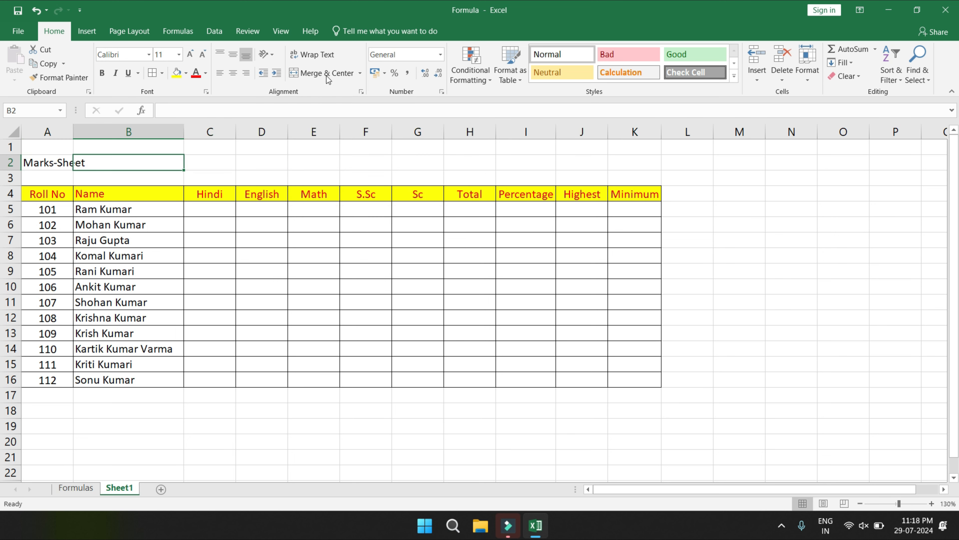
drag(717, 229, 779, 317)
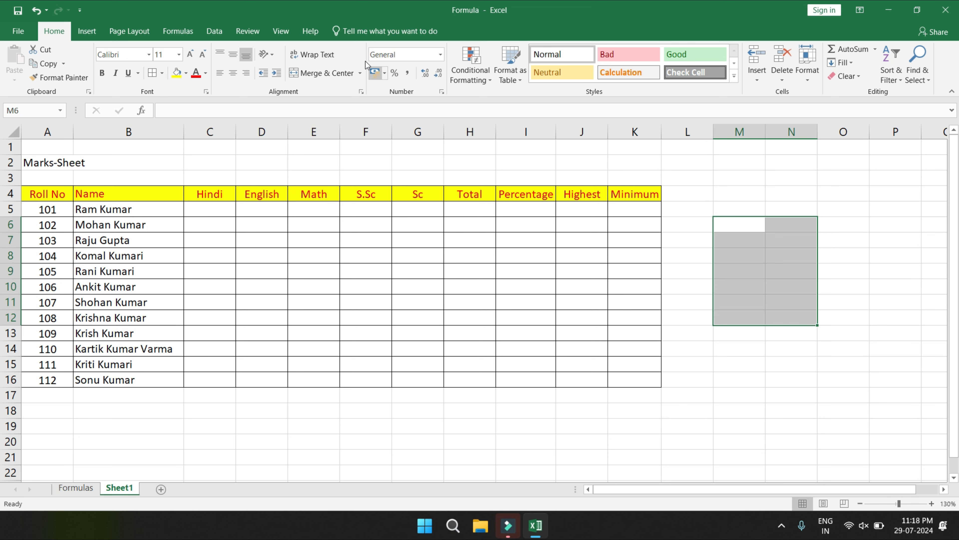
click(316, 76)
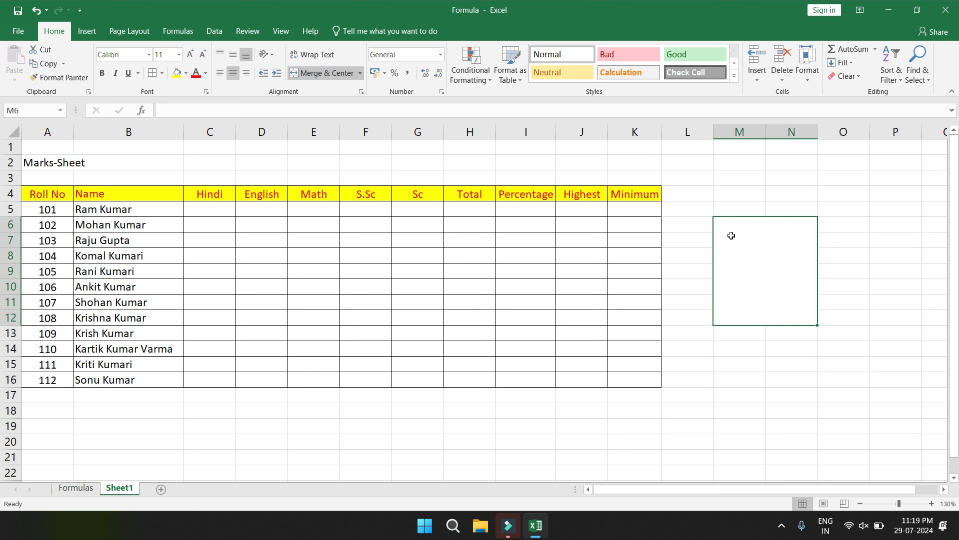
click(309, 74)
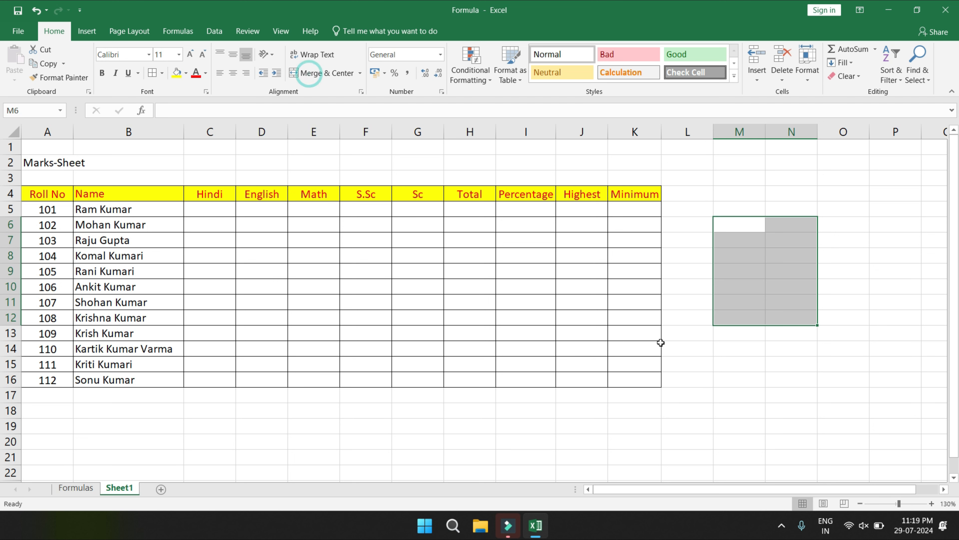
Merge and center the Marks-Sheet title across A1:K2.
click(727, 276)
drag(38, 162, 637, 131)
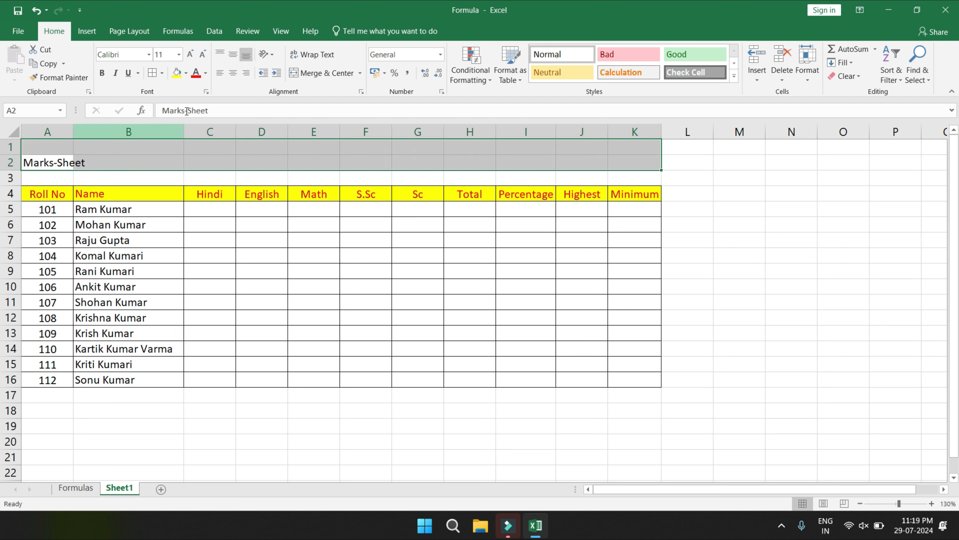
click(306, 75)
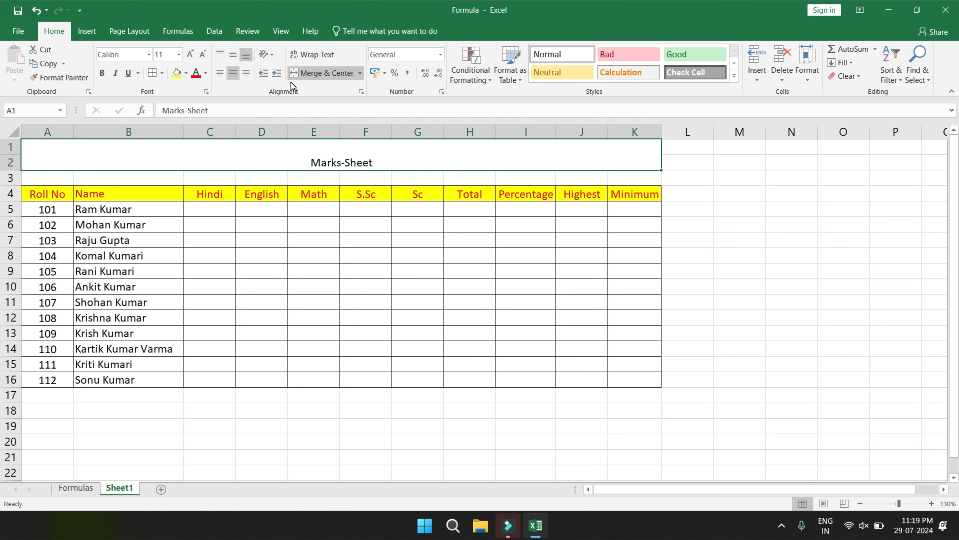
Format the Marks-Sheet title in bold Cambria and middle-align it vertically in its merged cell.
click(126, 57)
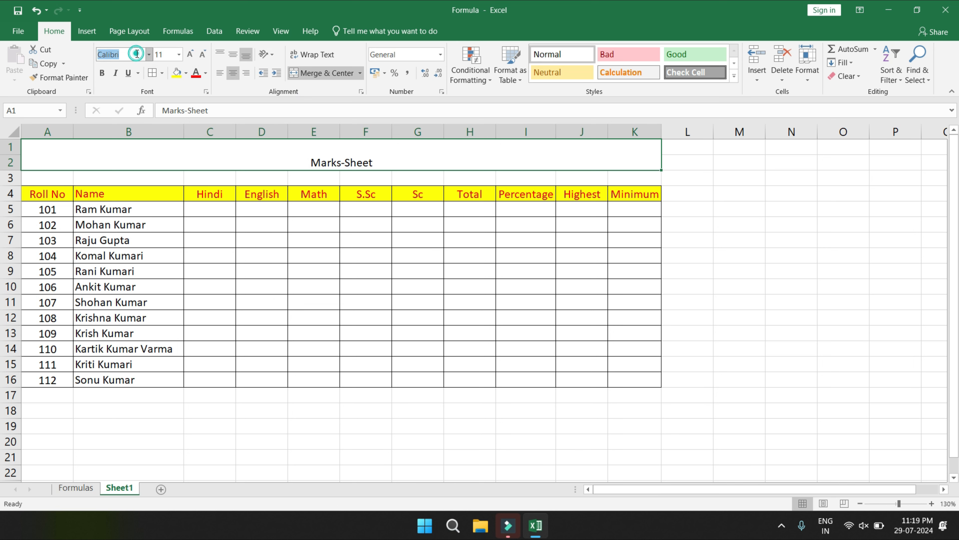
text(Cambria)
key(Return)
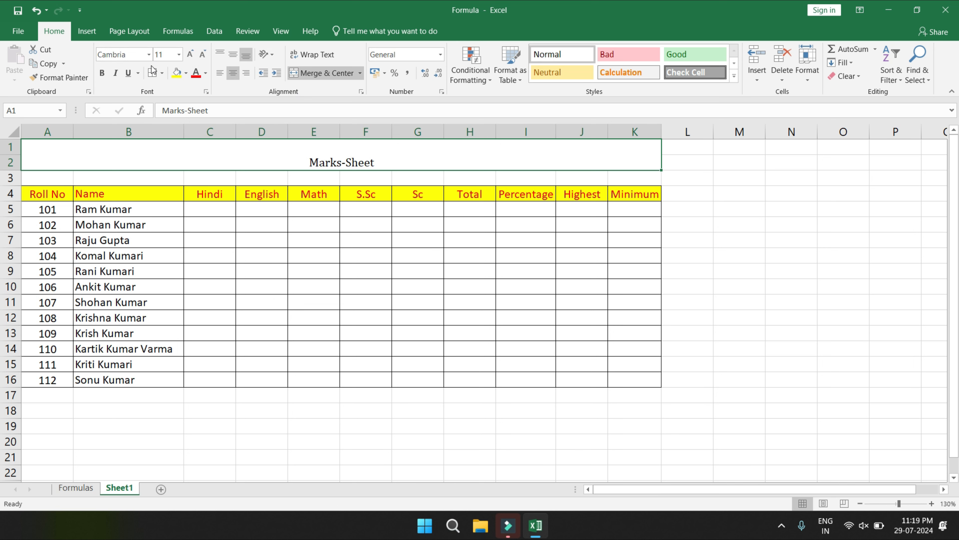
click(233, 54)
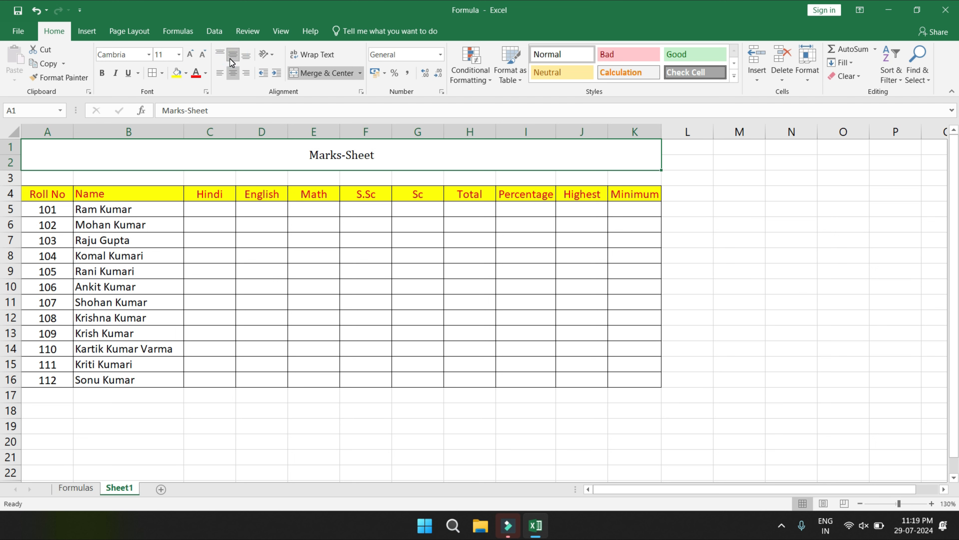
click(102, 72)
Set the Marks-Sheet title's font size to 50 and reduce it stepwise to 26.
click(173, 54)
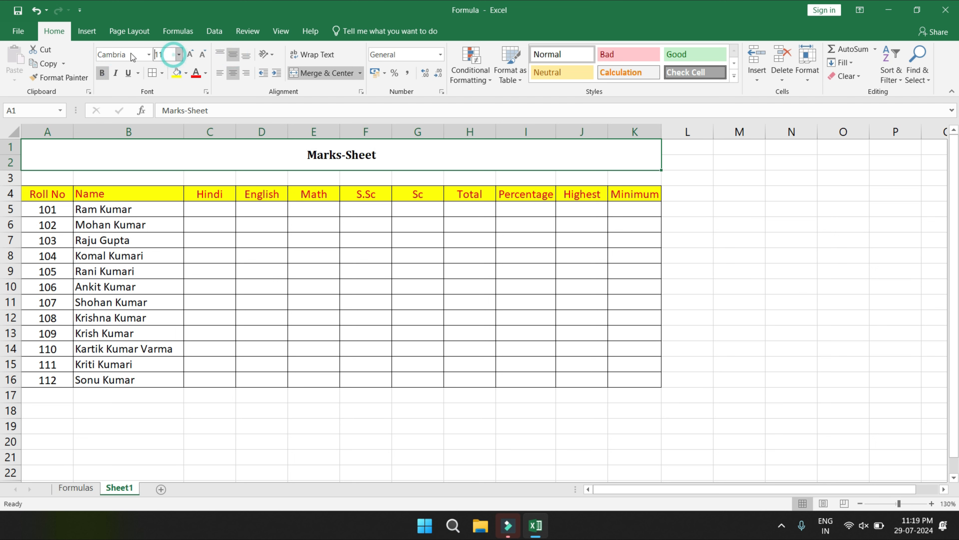
text(50)
key(Return)
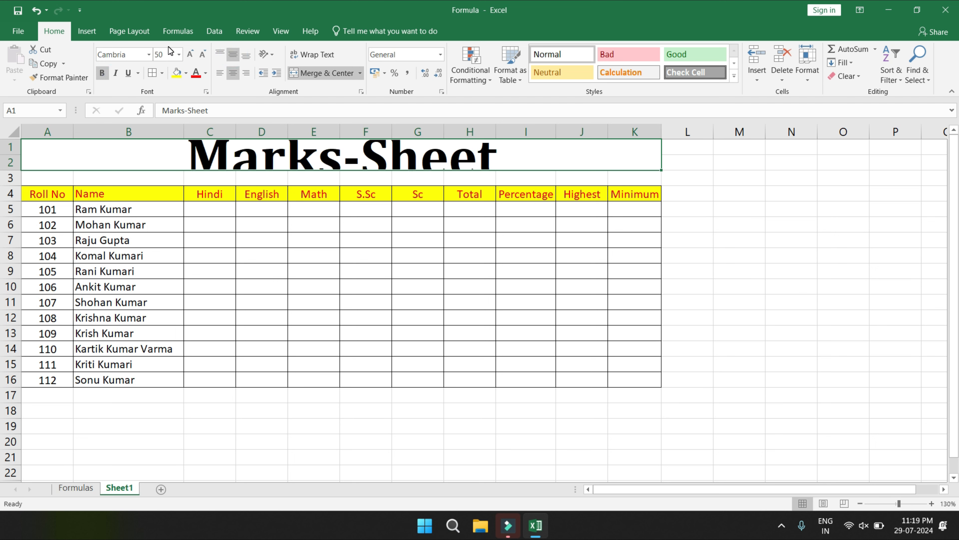
click(204, 55)
click(203, 55)
click(203, 55)
click(204, 56)
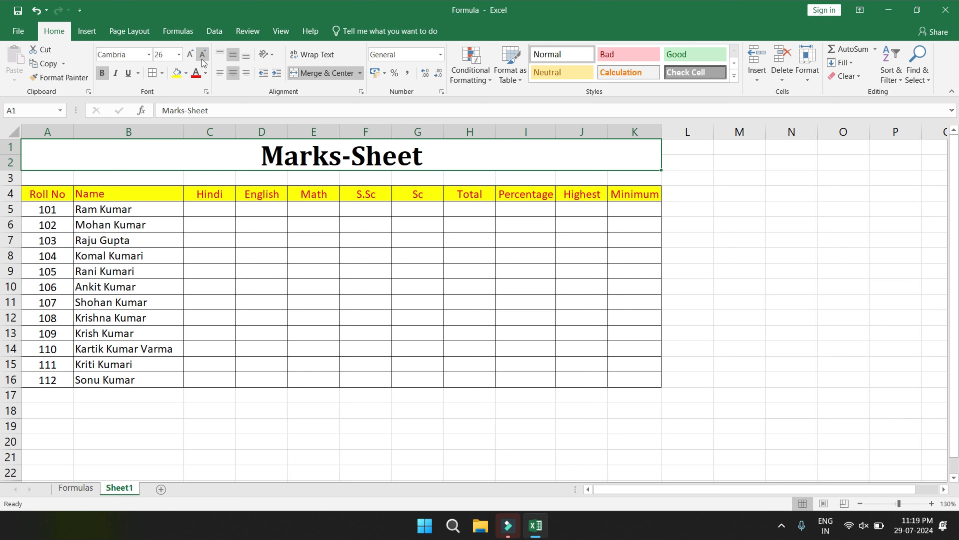
Fill the merged Marks-Sheet title cell with the standard orange colour.
click(185, 73)
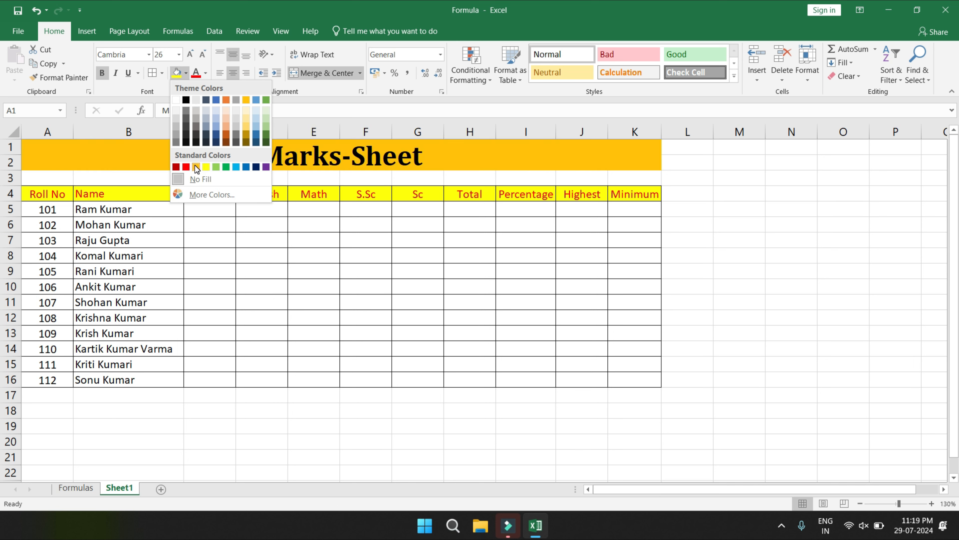
click(196, 166)
click(251, 276)
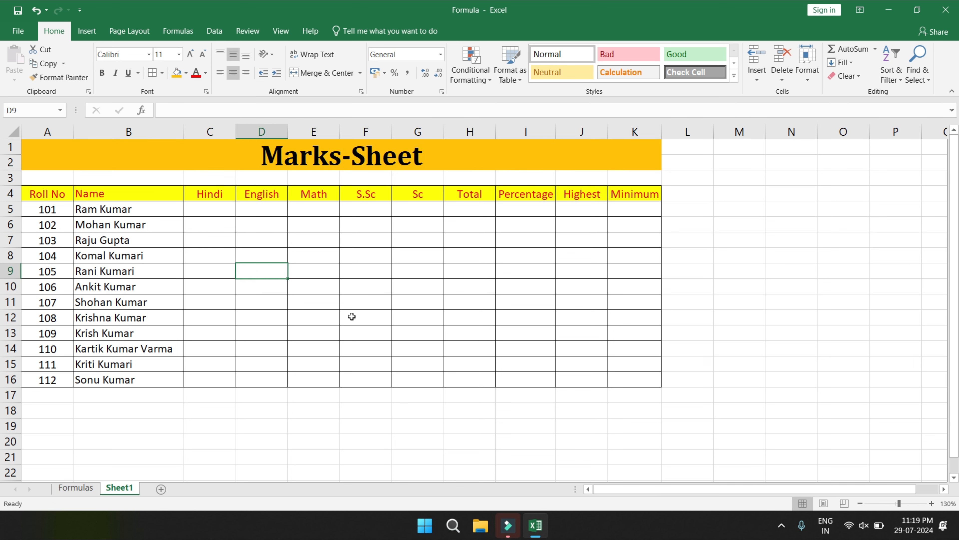
click(401, 289)
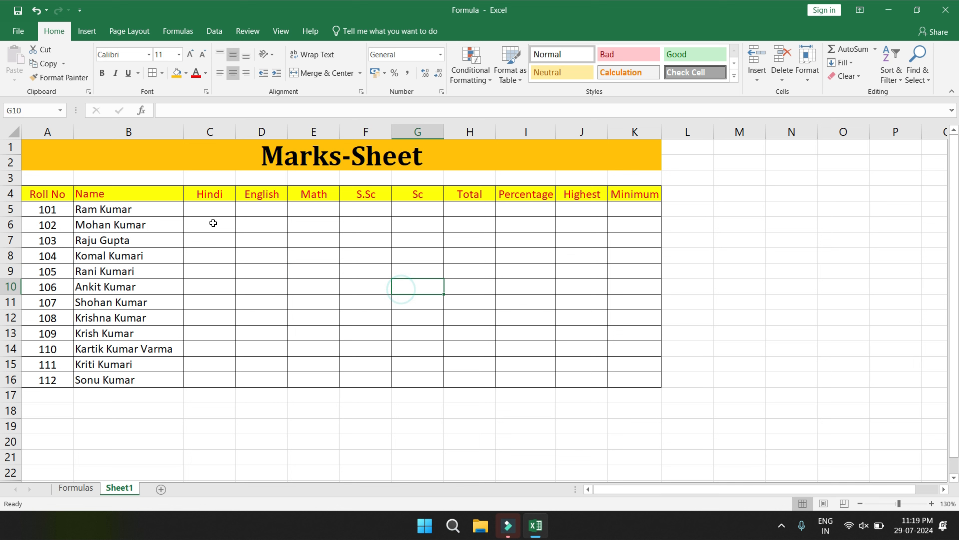
Increase the height of student rows 5 to 16 evenly and middle-align their contents vertically.
click(199, 209)
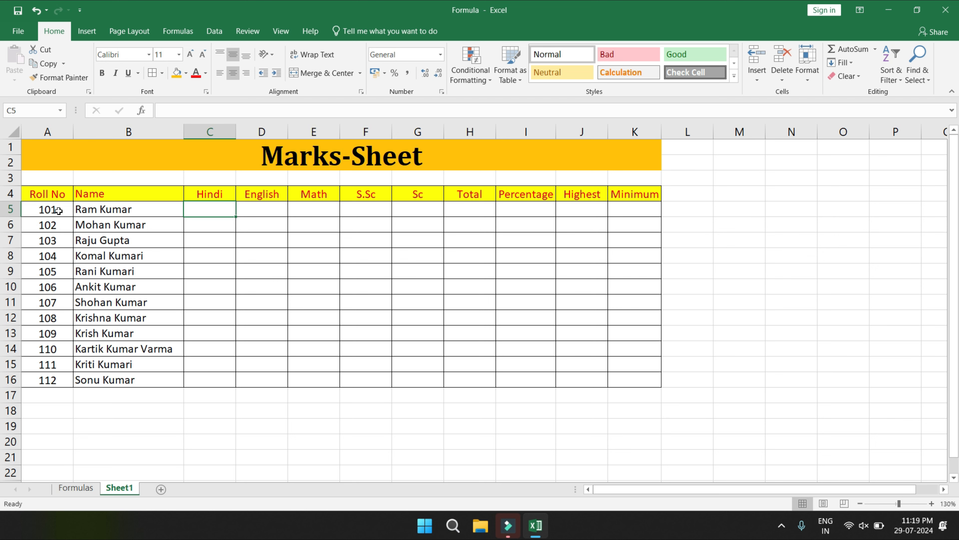
drag(8, 209, 10, 240)
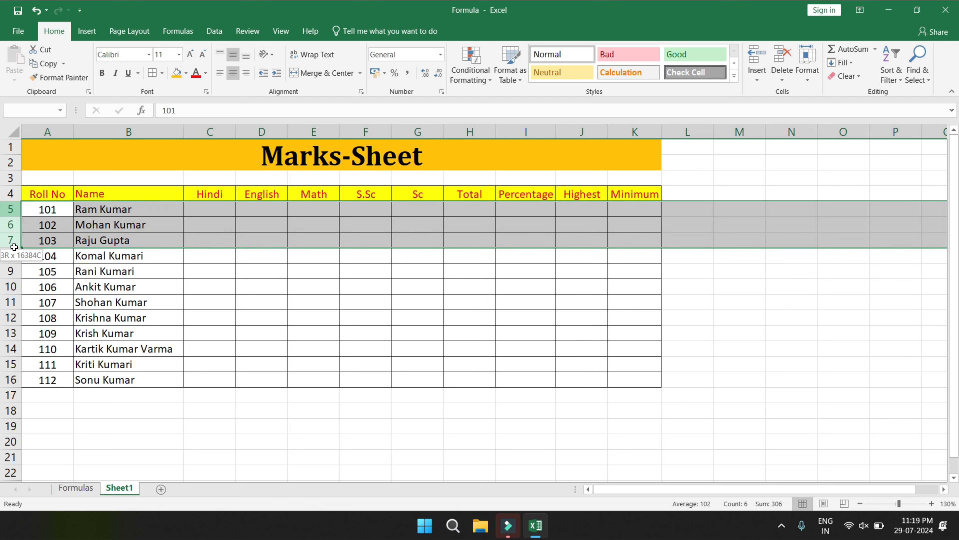
click(8, 208)
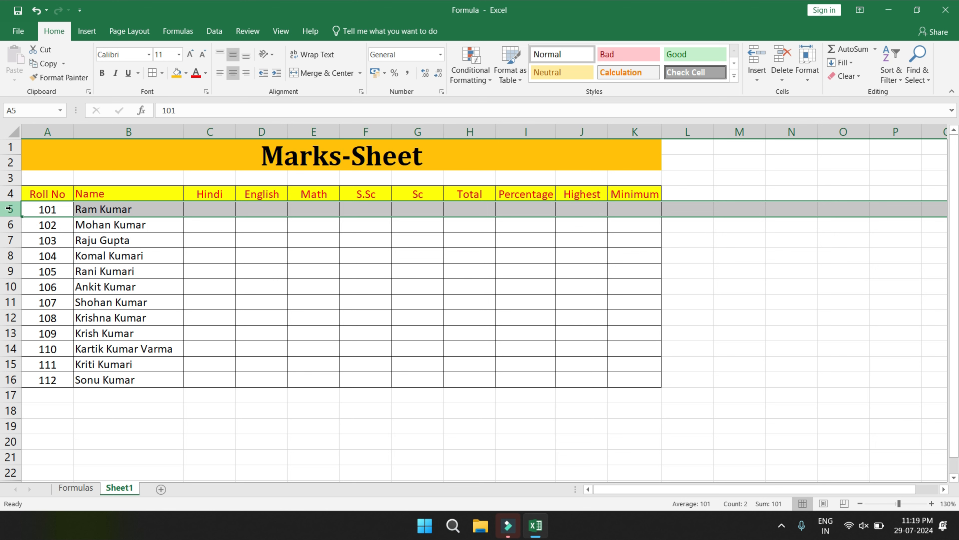
drag(8, 208, 5, 378)
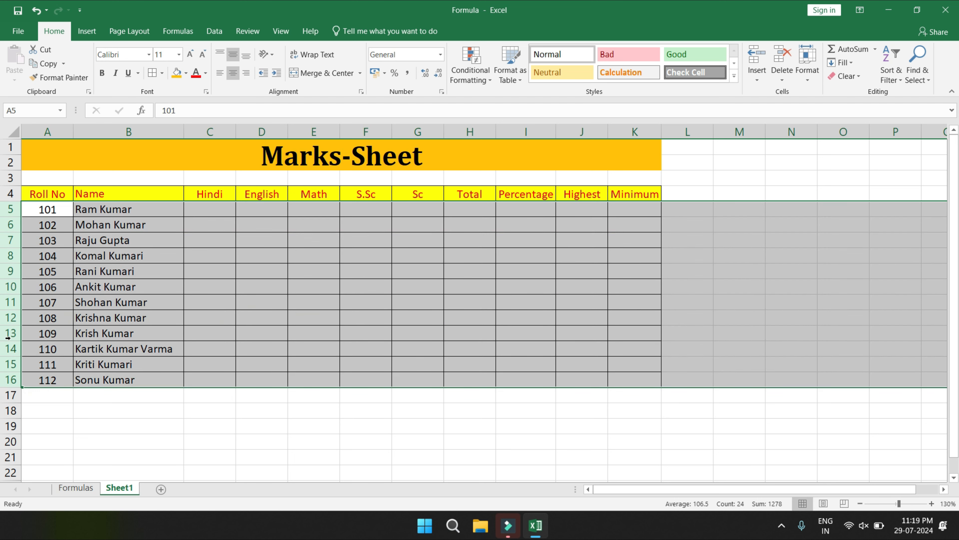
drag(9, 216, 10, 223)
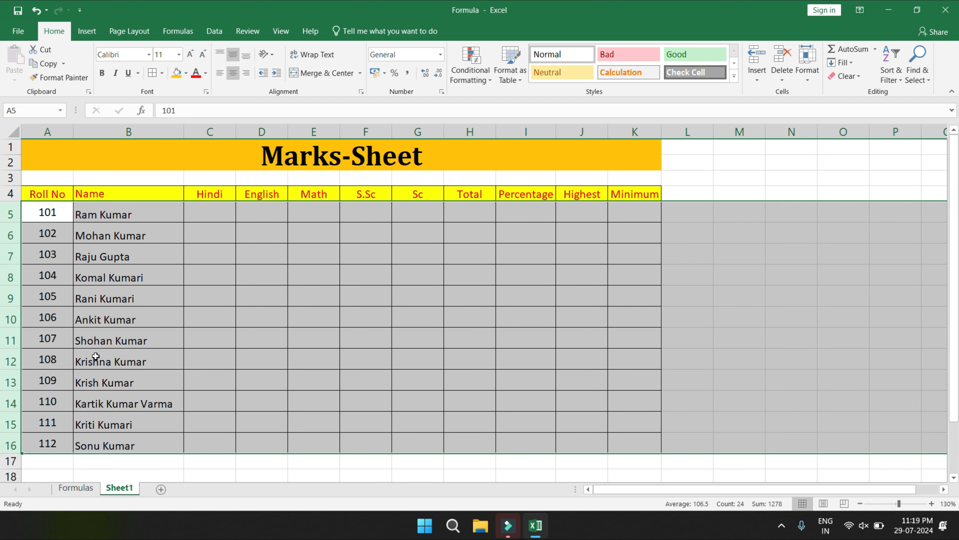
click(235, 57)
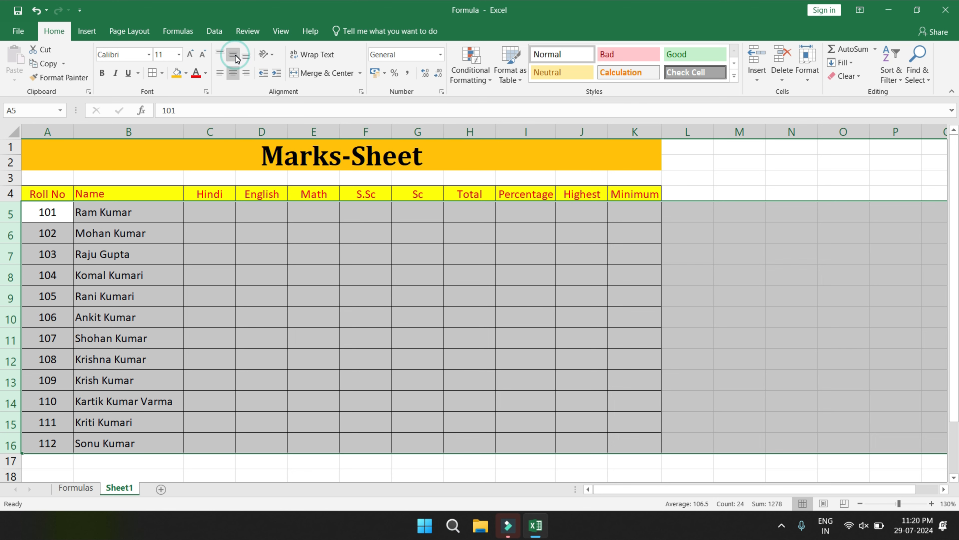
click(190, 271)
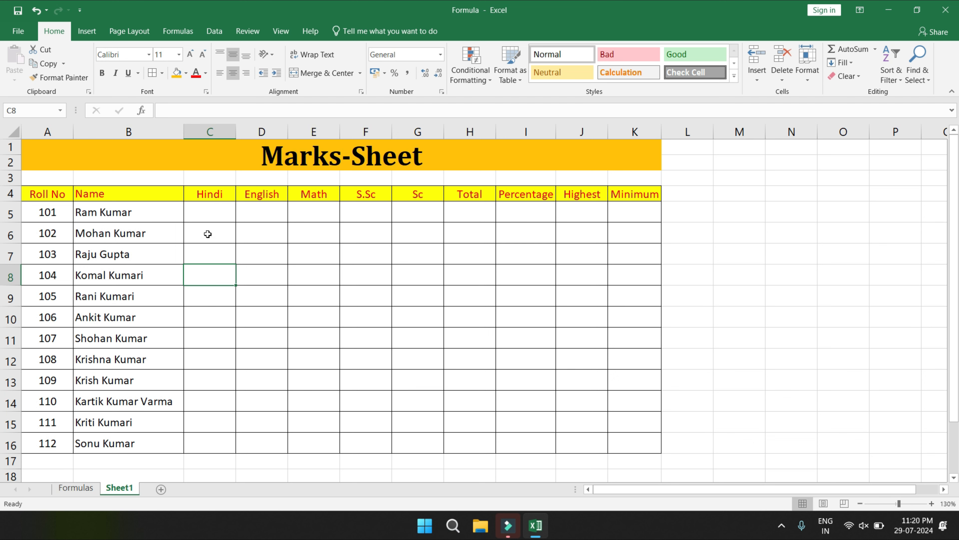
drag(209, 212, 403, 446)
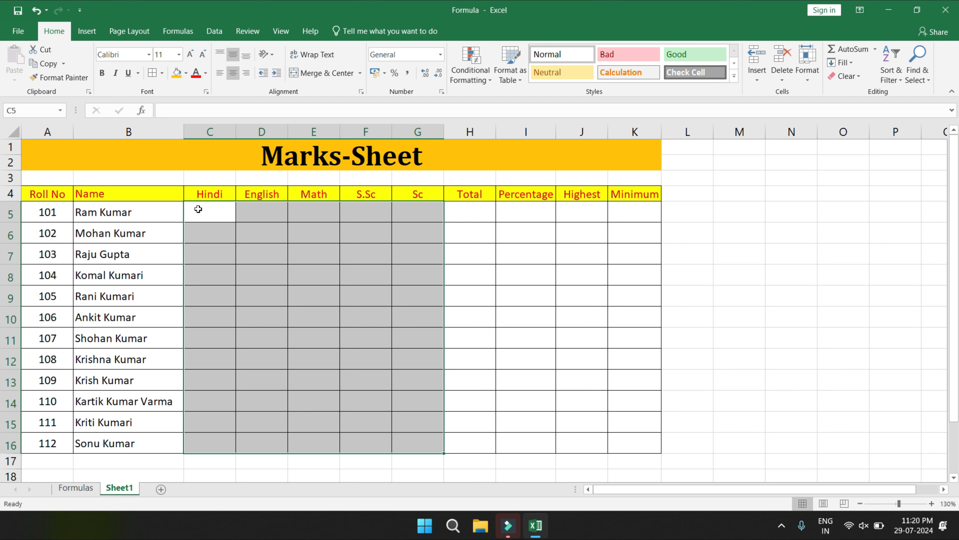
click(92, 205)
click(208, 210)
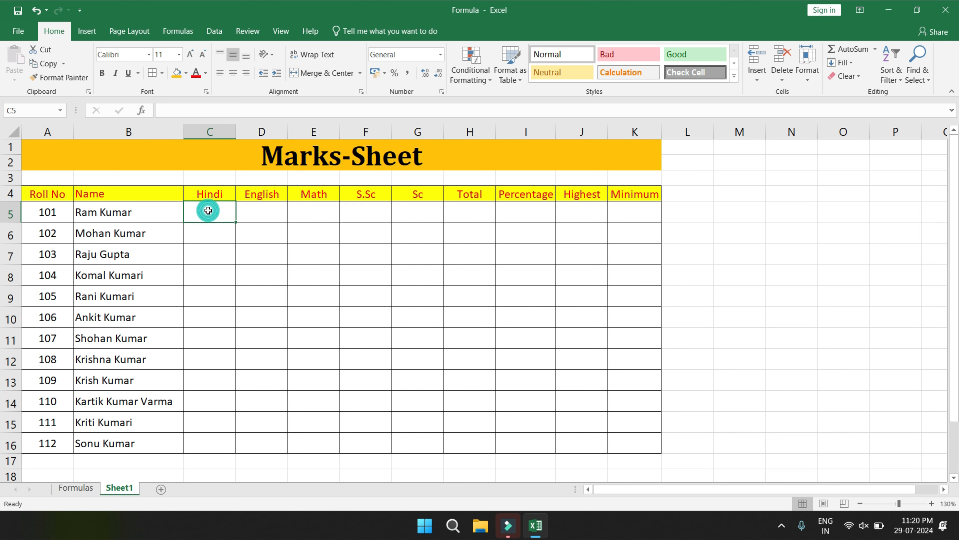
click(257, 210)
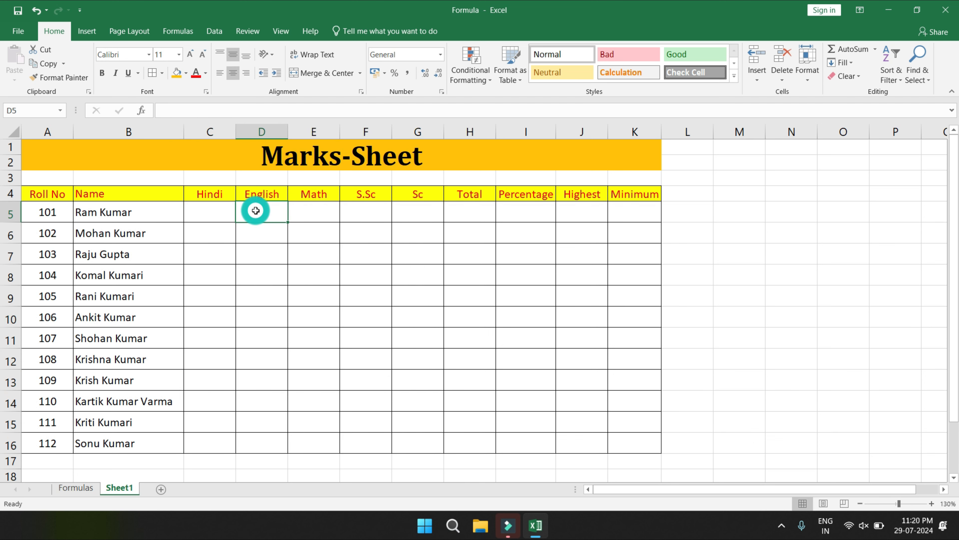
click(309, 212)
click(363, 209)
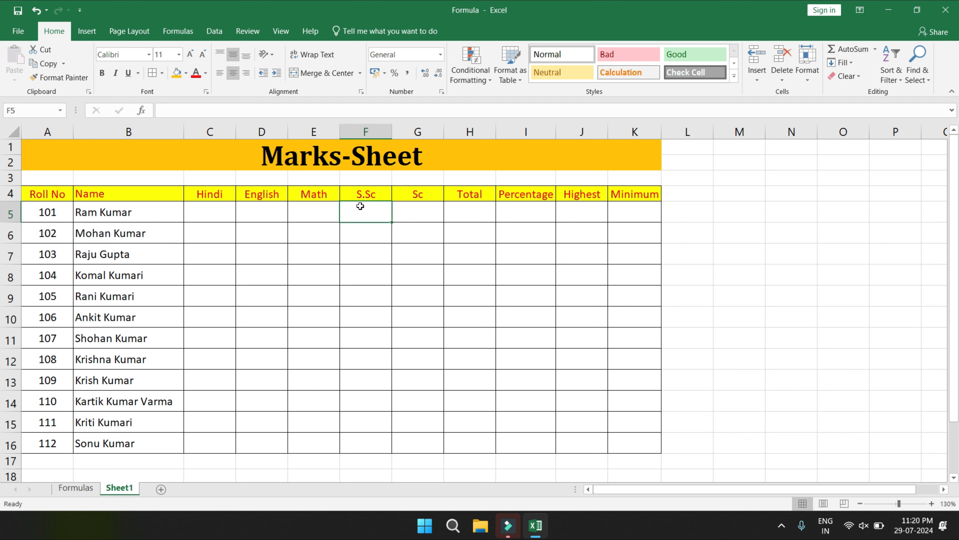
click(417, 206)
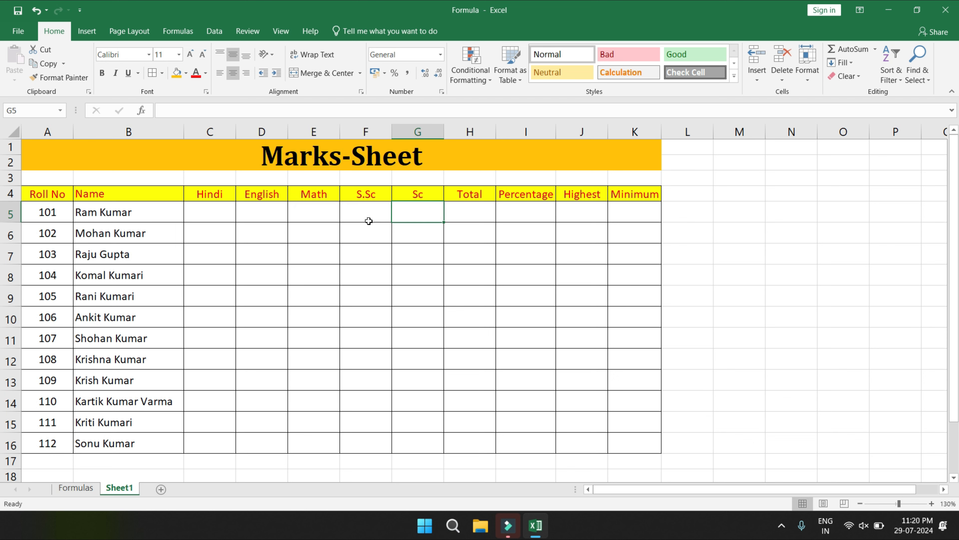
Enter a trial Hindi mark of 45 in C5 for roll number 101 and clear it again.
click(210, 209)
text(45)
key(Return)
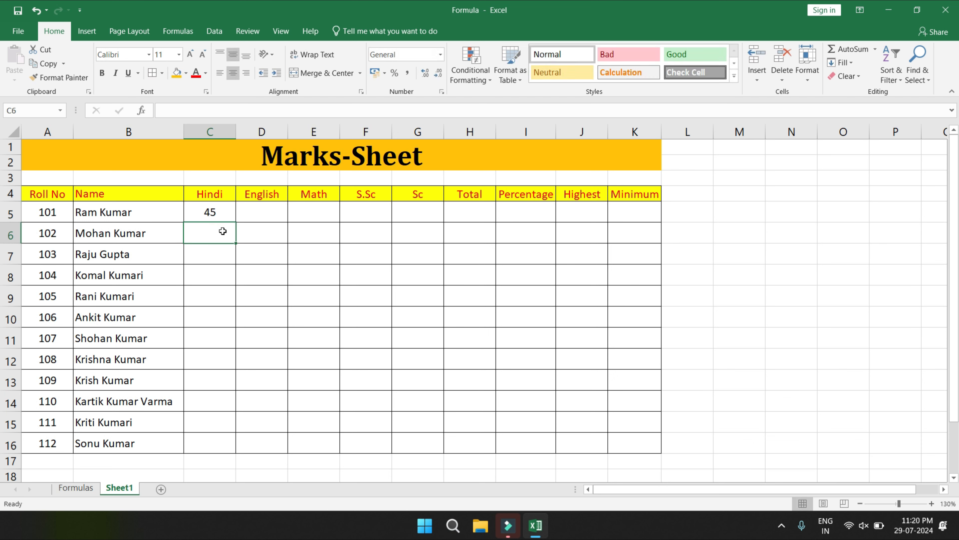
click(209, 211)
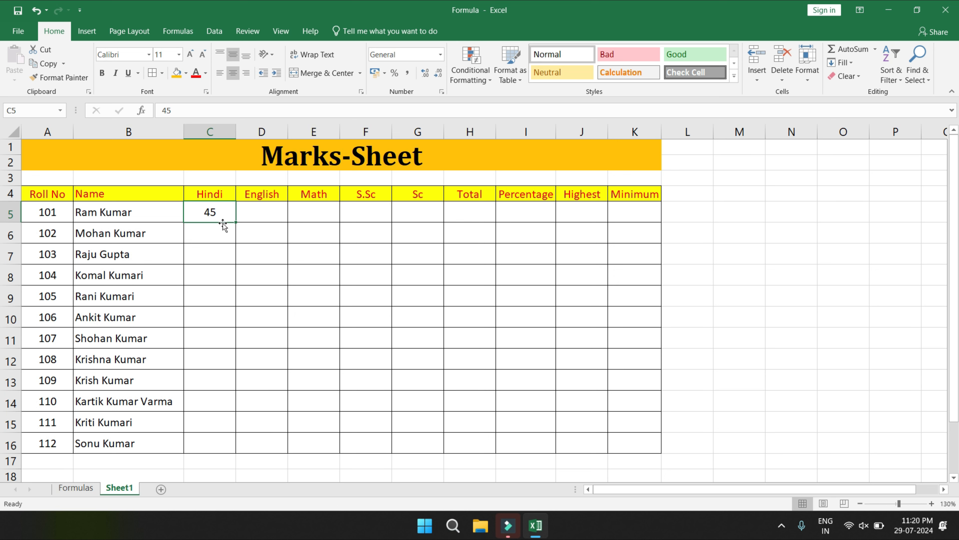
click(223, 281)
click(206, 216)
key(Delete)
key(Down)
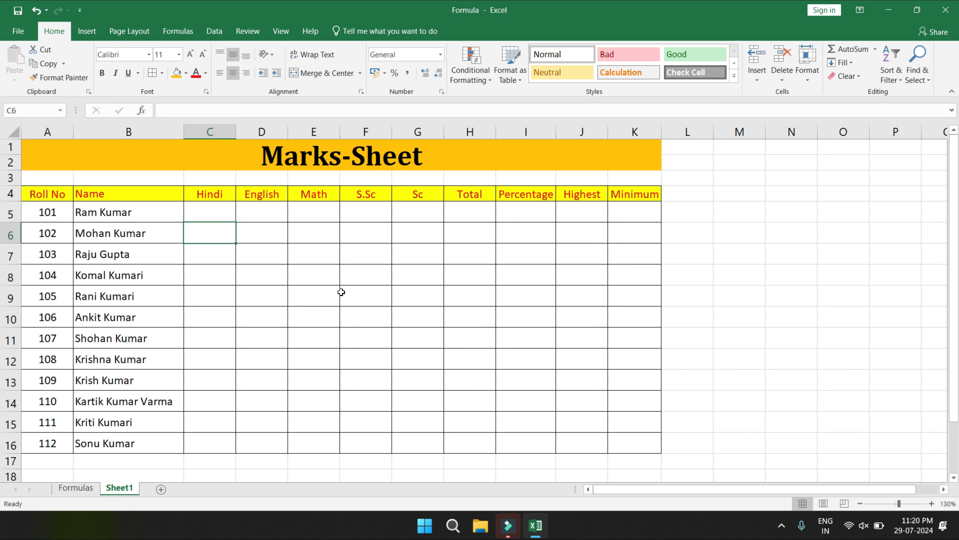
Enter the formula =RANDBETWEEN(20,200) in the S.Sc cell F9 to generate a random mark.
click(342, 292)
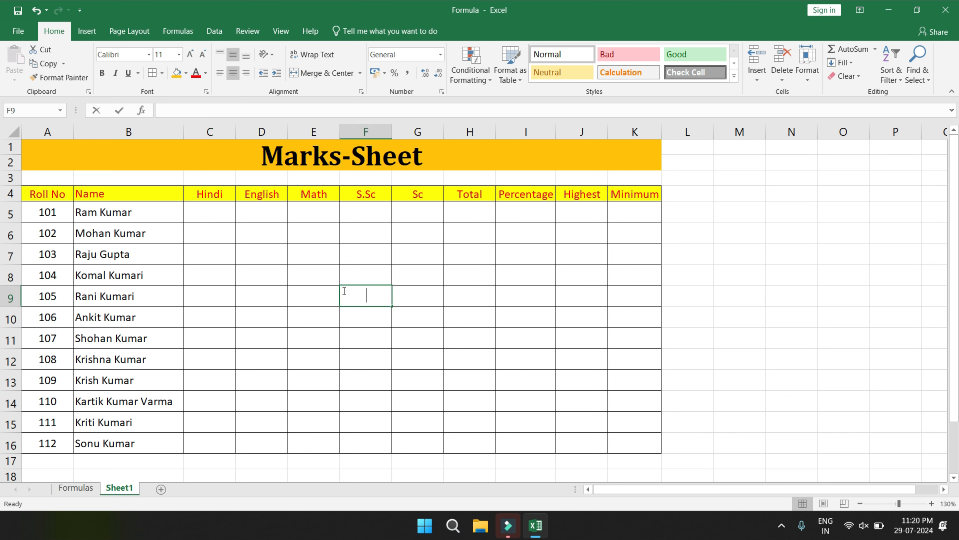
text(=rand)
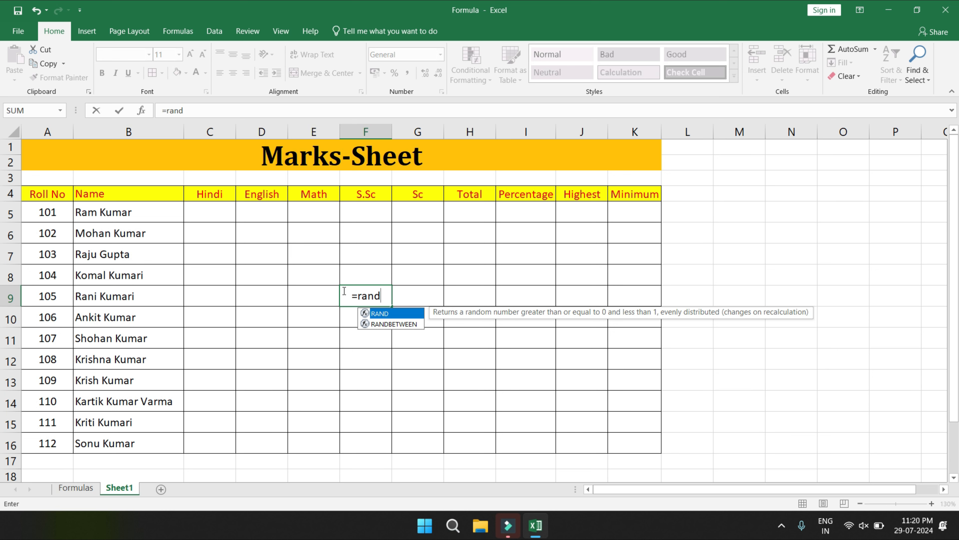
key(Down)
key(Tab)
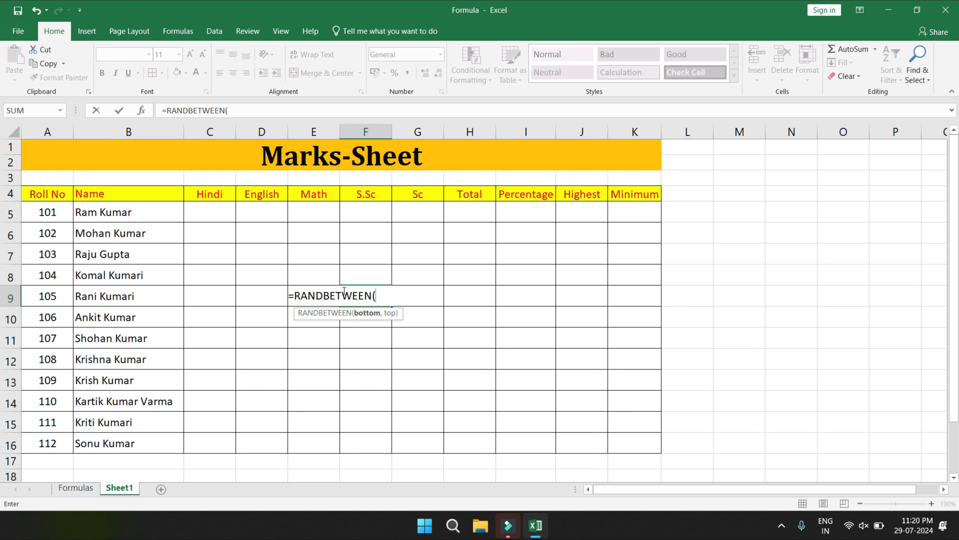
text(()
key(BackSpace)
text(20,200)
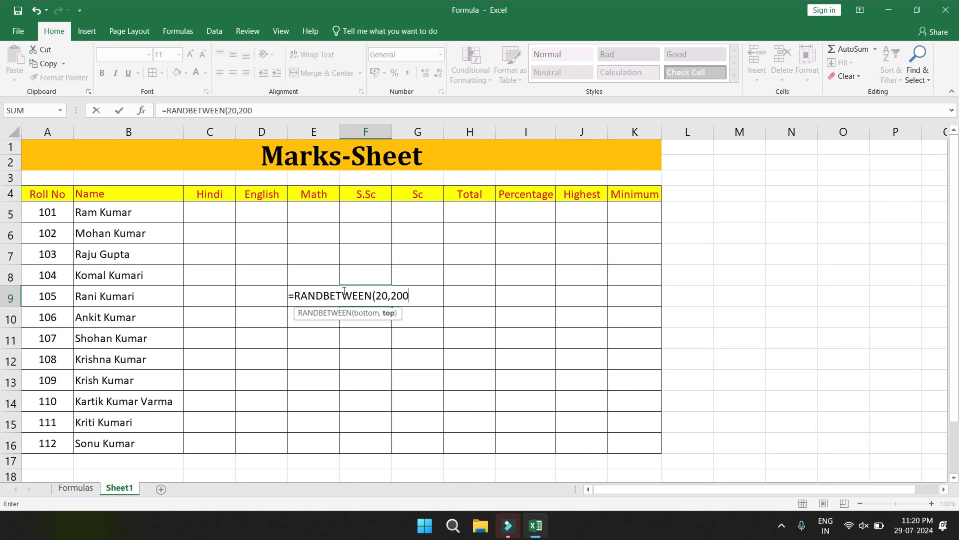
text())
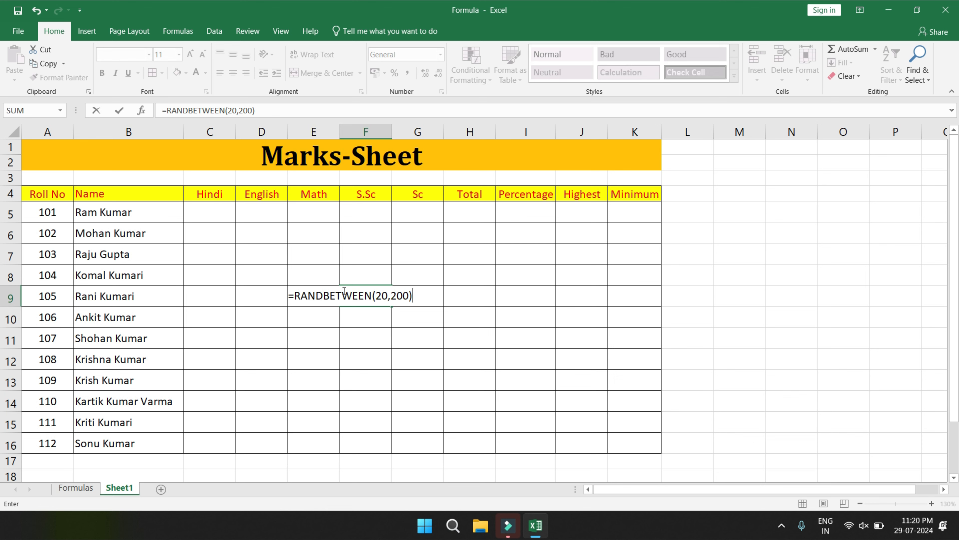
key(Return)
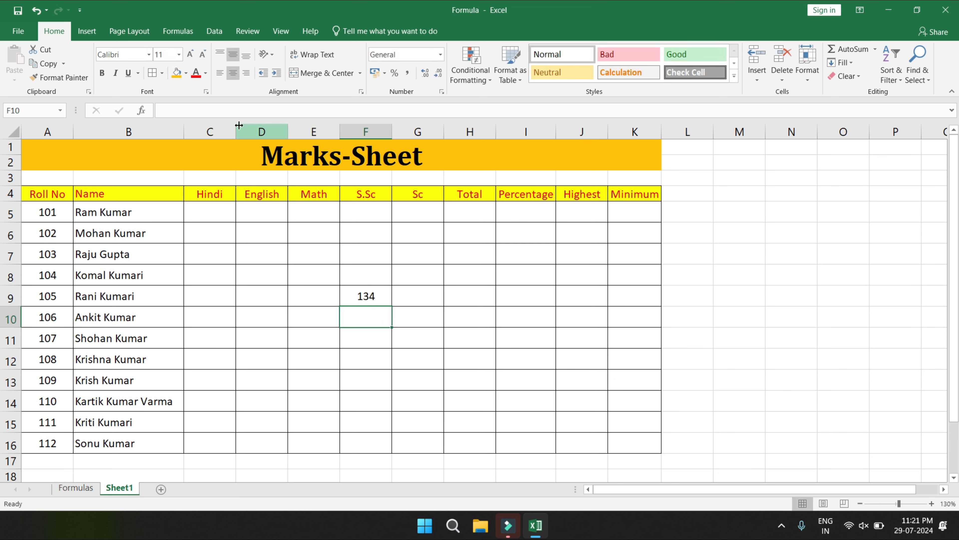
Enter the trial text jkhjkh in the Percentage cell I8 to recalculate the random mark, and clear it again.
click(227, 111)
key(Return)
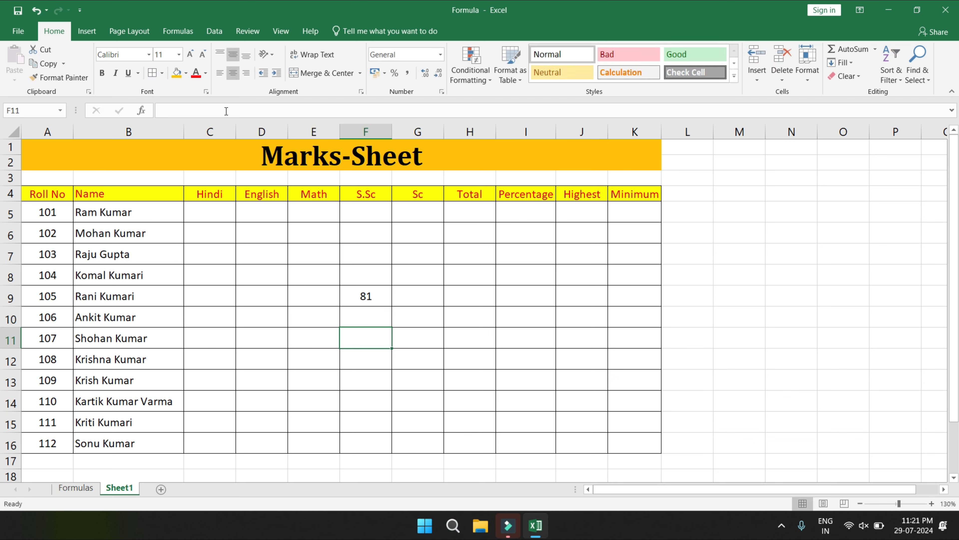
click(543, 268)
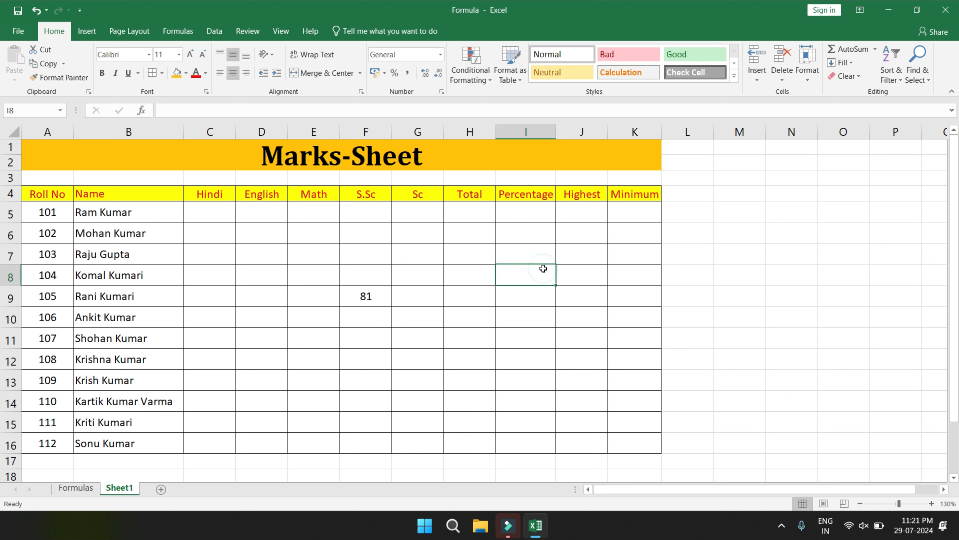
text(jkhjkh)
key(Return)
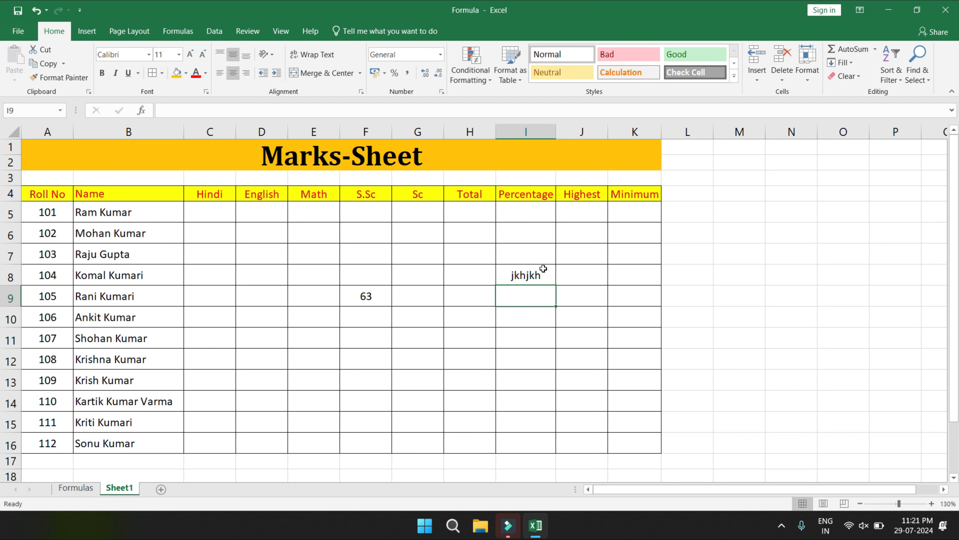
click(546, 274)
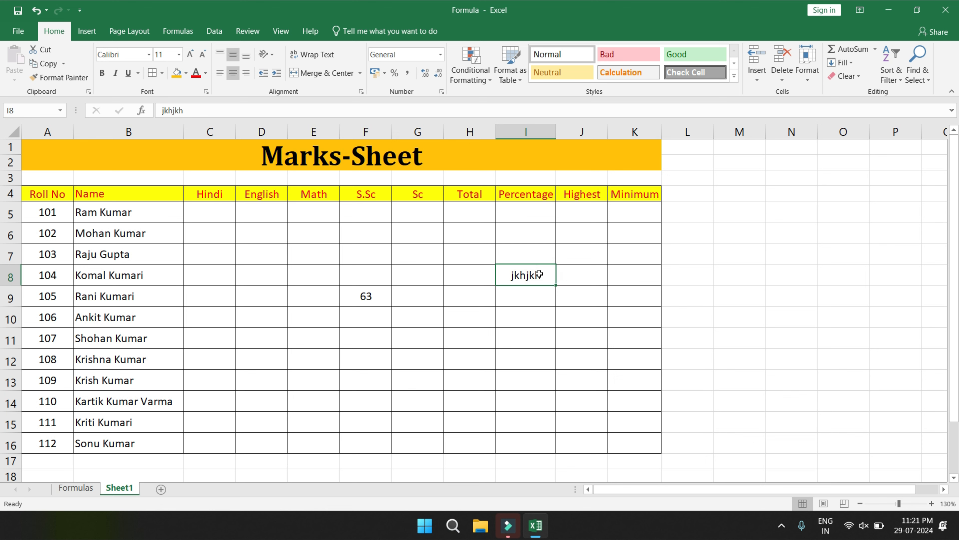
key(Delete)
double_click(518, 274)
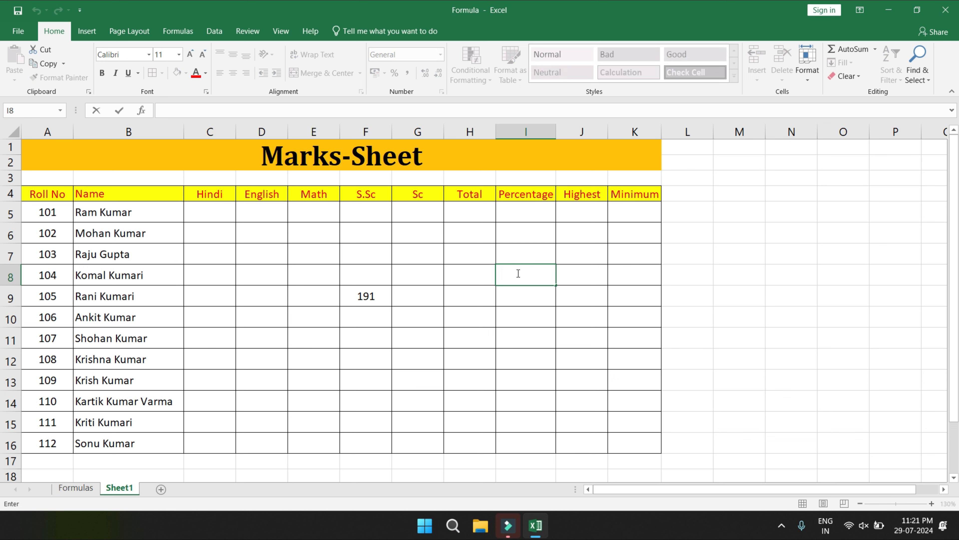
key(Return)
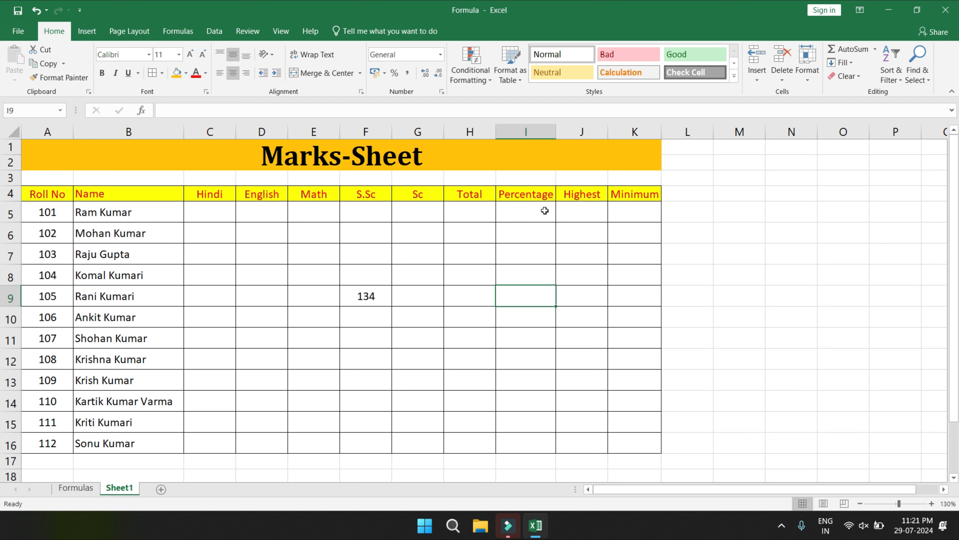
Clear the contents of C5:F11 to remove the trial random mark from the S.Sc column.
drag(485, 207, 612, 432)
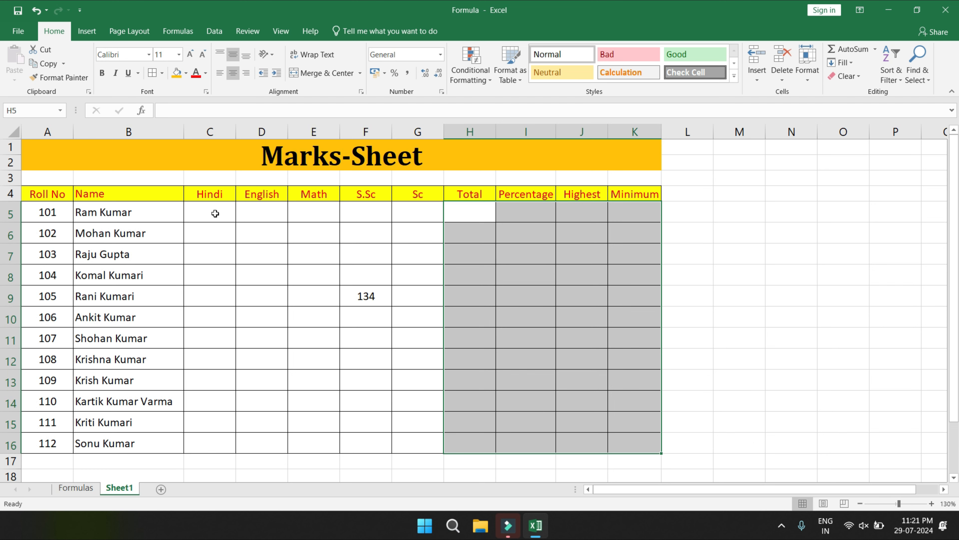
drag(216, 214, 362, 332)
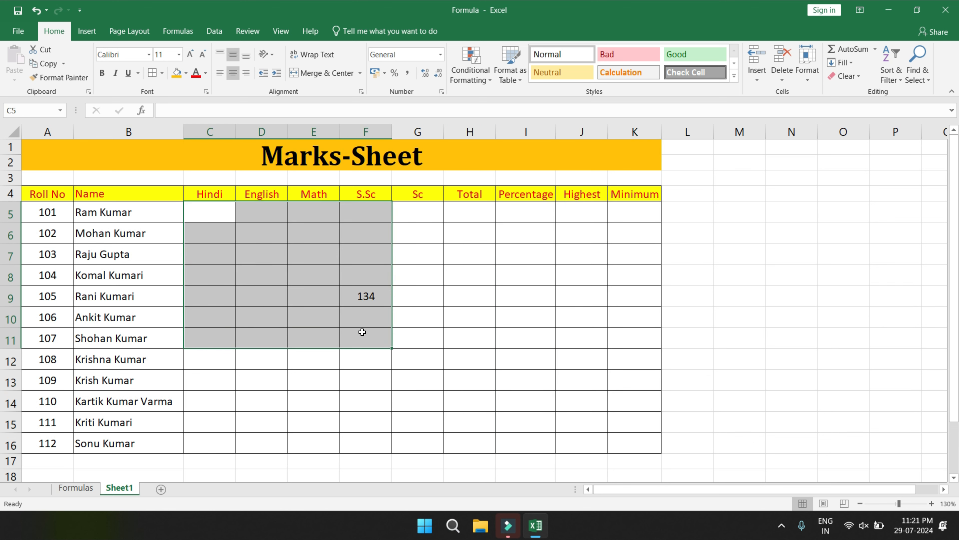
key(Delete)
click(299, 350)
Fill all subject marks in C5:G16 at once with the formula =RANDBETWEEN(33,99).
drag(214, 210, 396, 442)
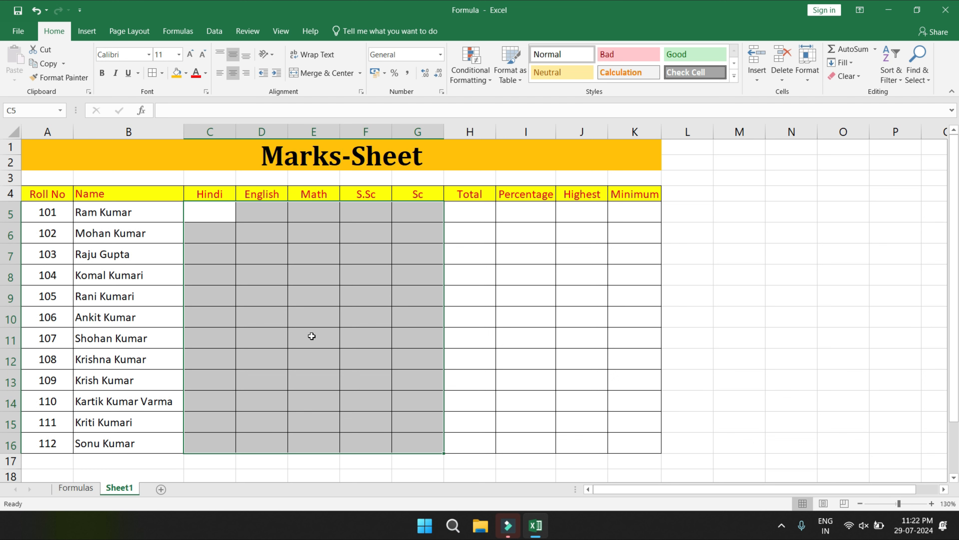
text(=4)
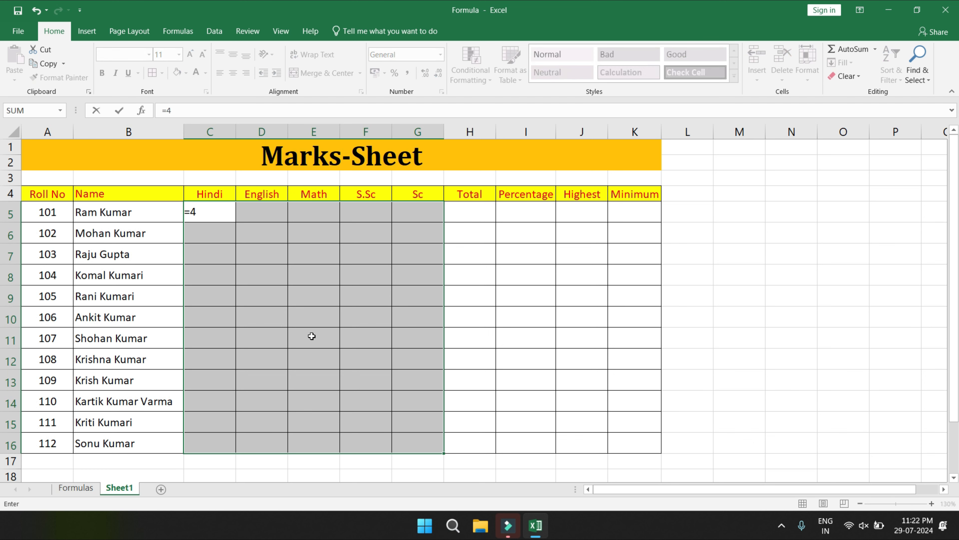
key(BackSpace)
text(rand)
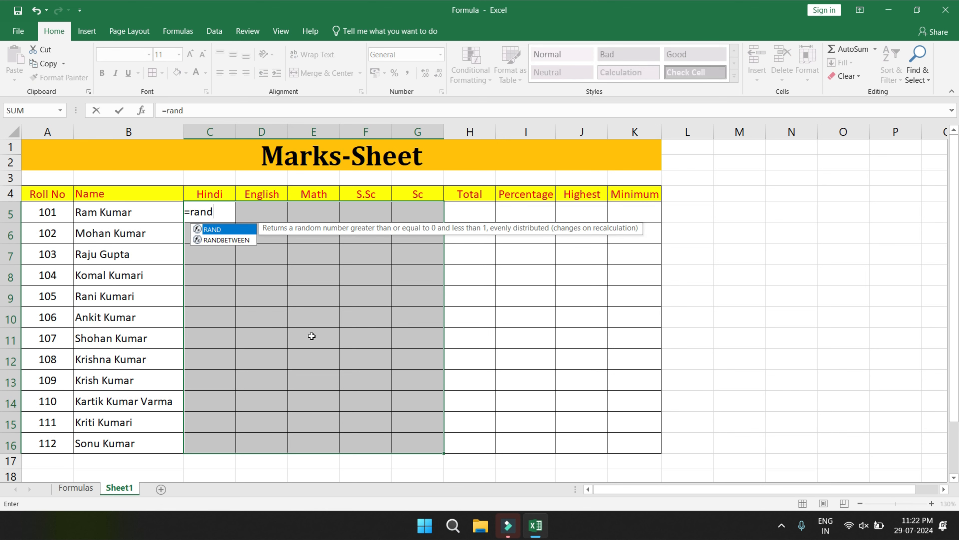
key(Down)
key(Tab)
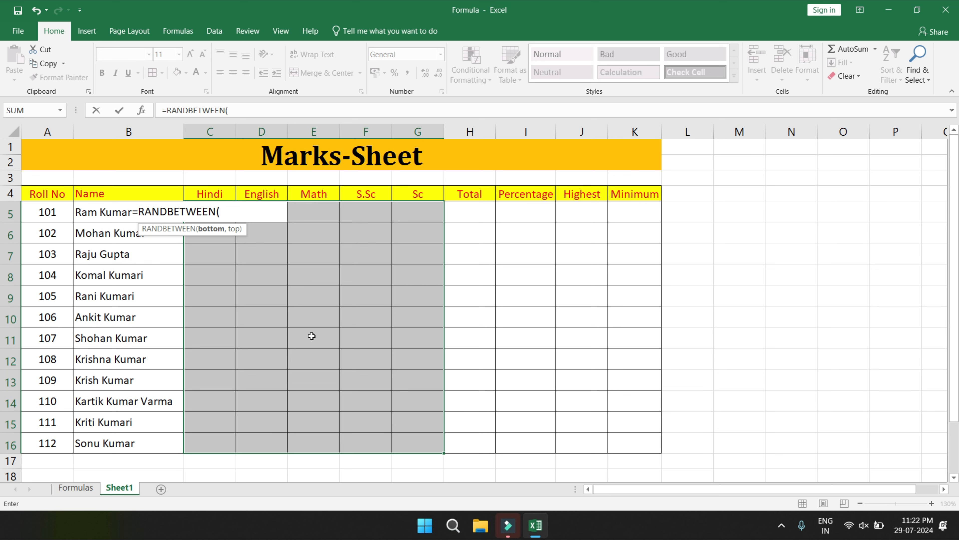
text(33,9)
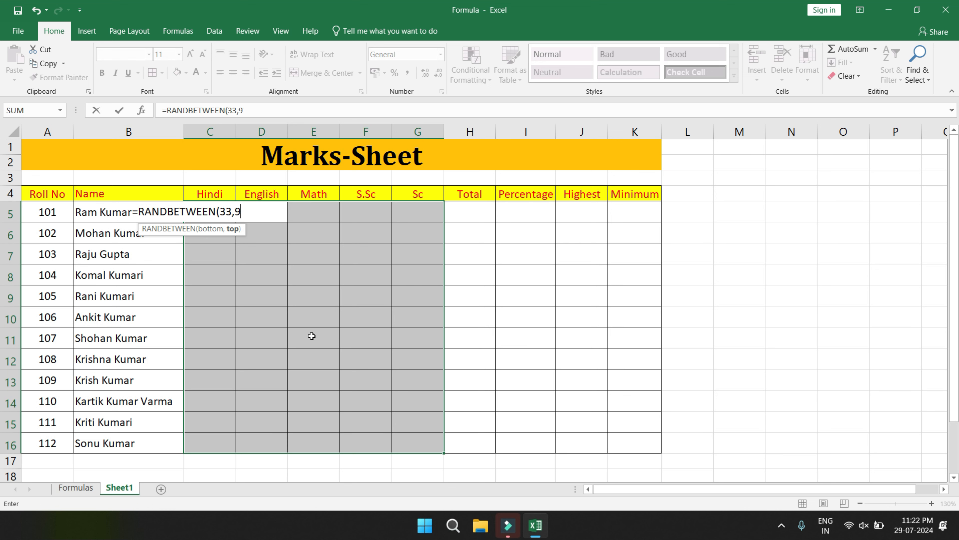
text(9))
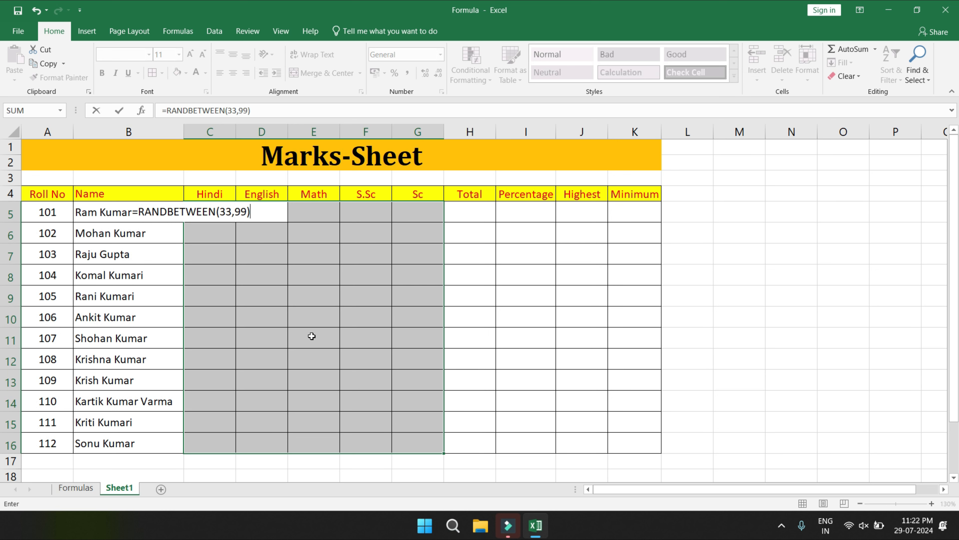
key(ctrl+Return)
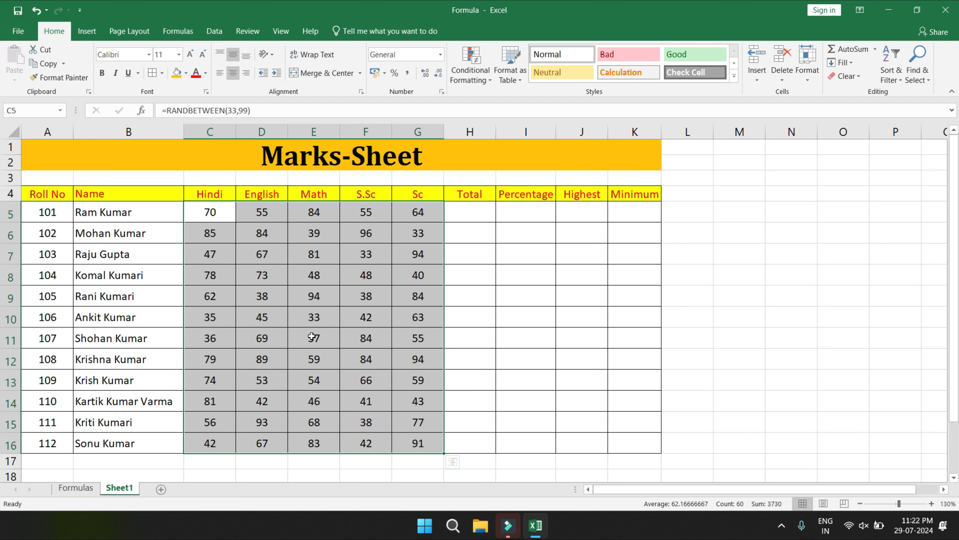
key(ctrl+z)
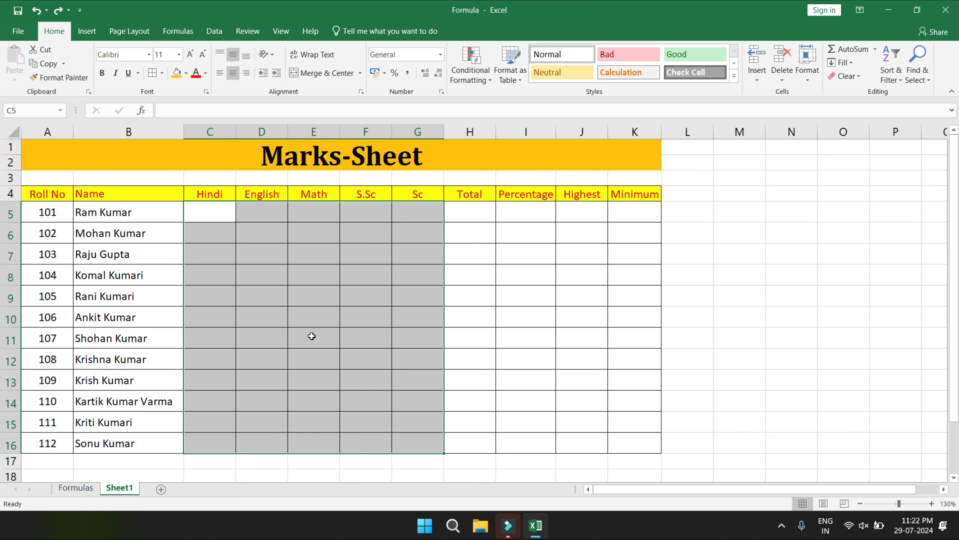
key(ctrl+y)
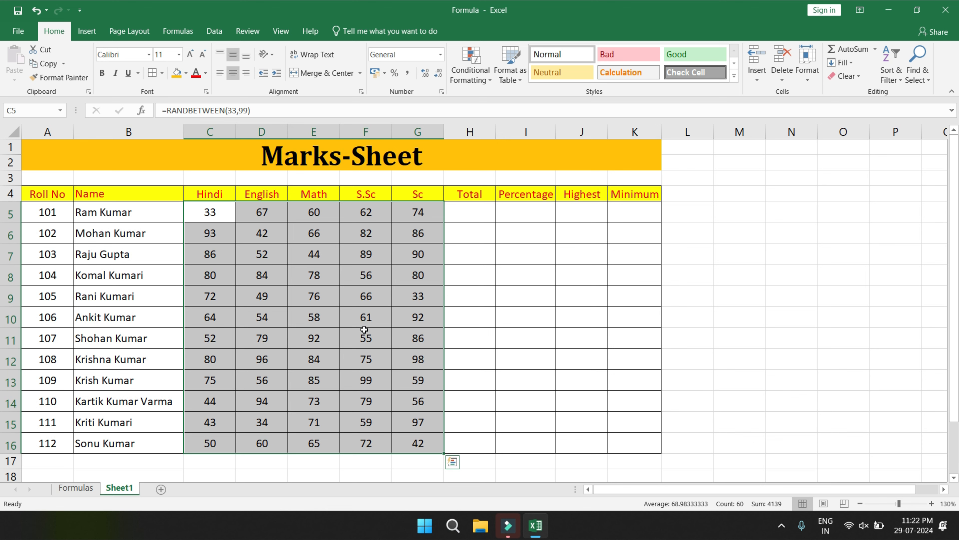
Enter the formula =SUM(C5:G5) in the Total cell H5 for roll number 101.
click(475, 214)
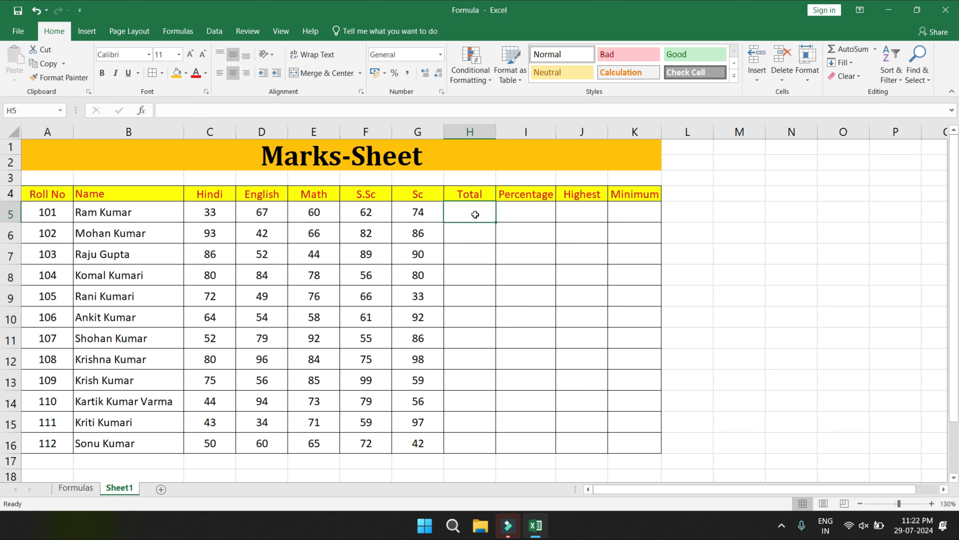
text(=su)
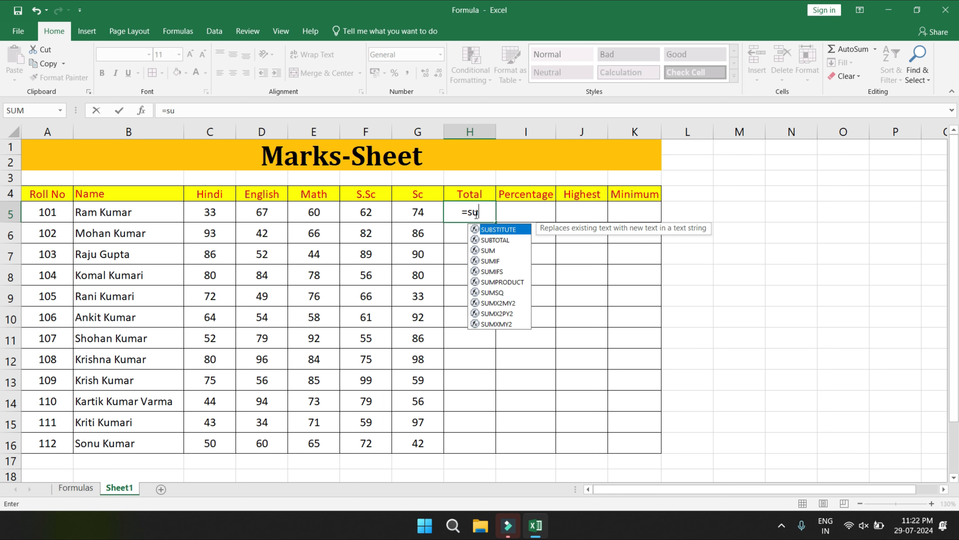
key(Tab)
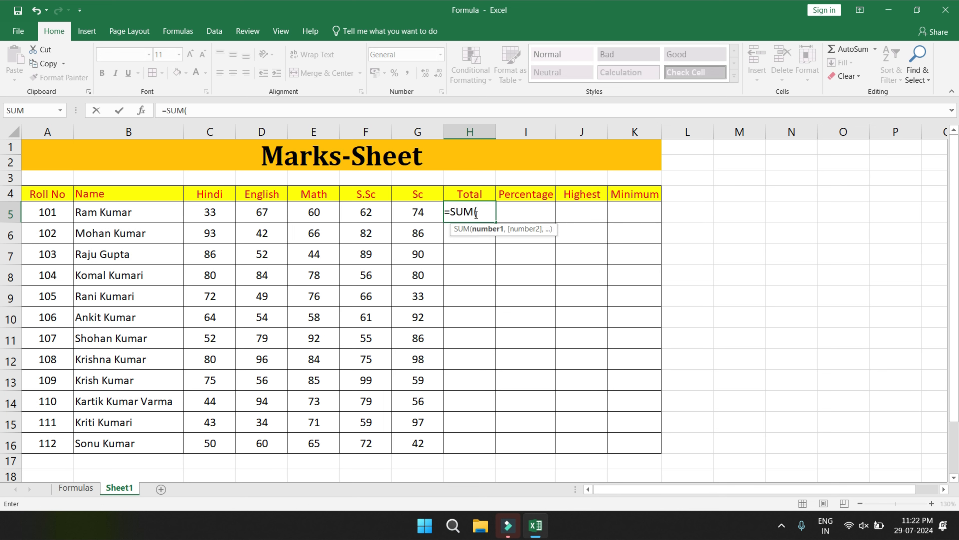
click(220, 216)
key(F8)
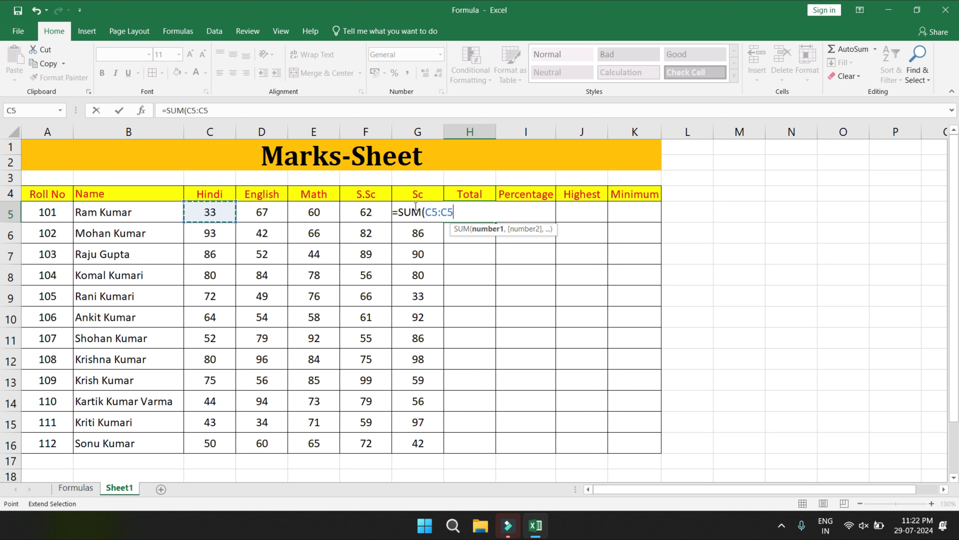
key(Left)
key(Right)
key(Right)
key(Right)
key(Right)
key(Right)
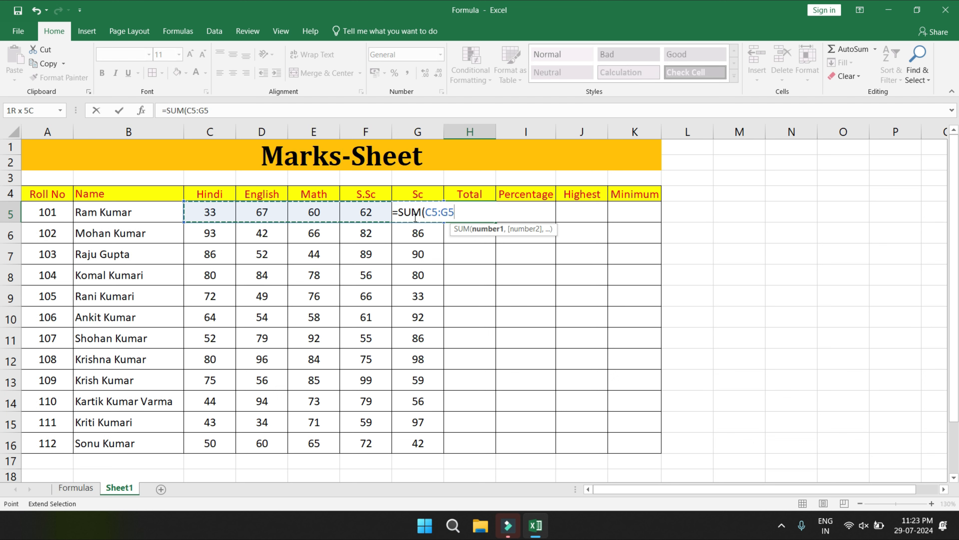
text())
key(Return)
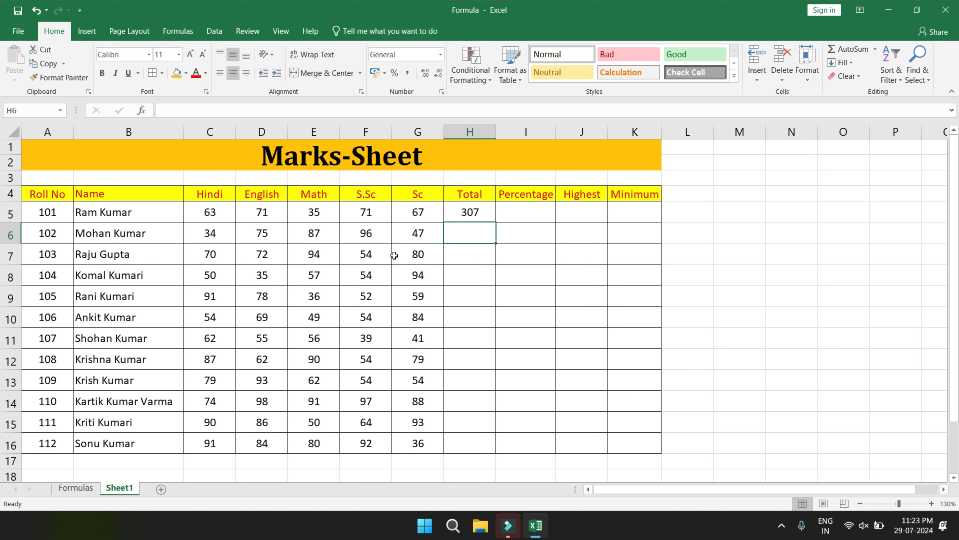
Examine the formulas behind individual marks in the Hindi, English, Math and S.Sc columns.
click(211, 214)
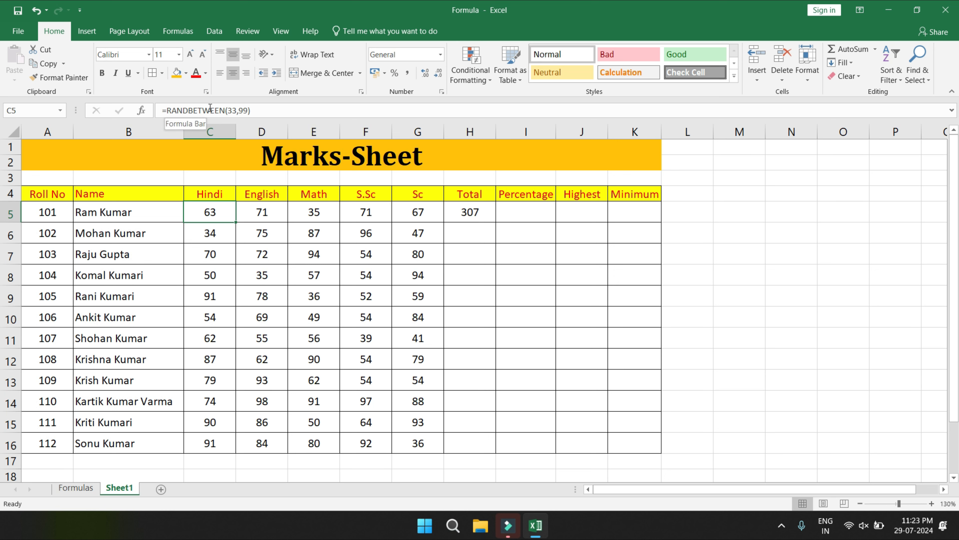
click(255, 211)
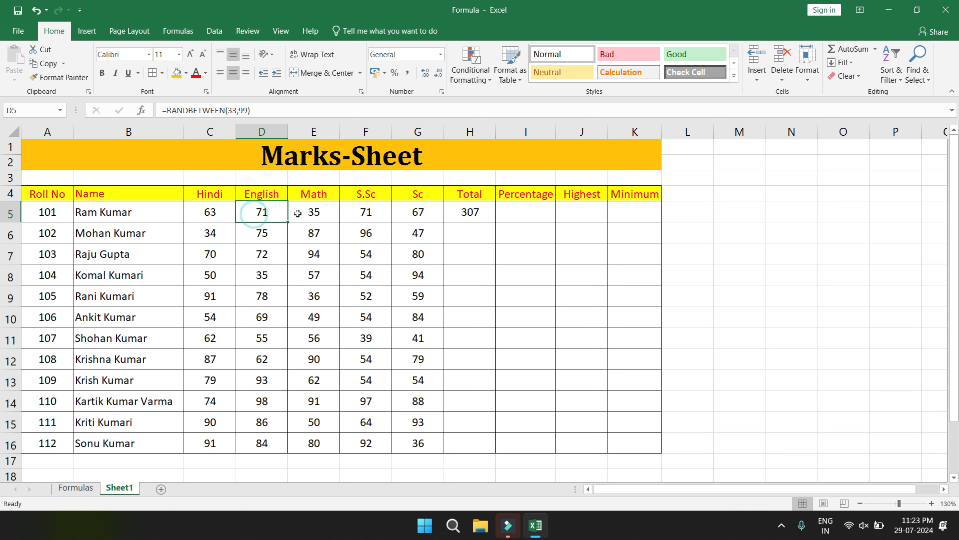
click(302, 213)
click(316, 234)
click(315, 275)
click(313, 318)
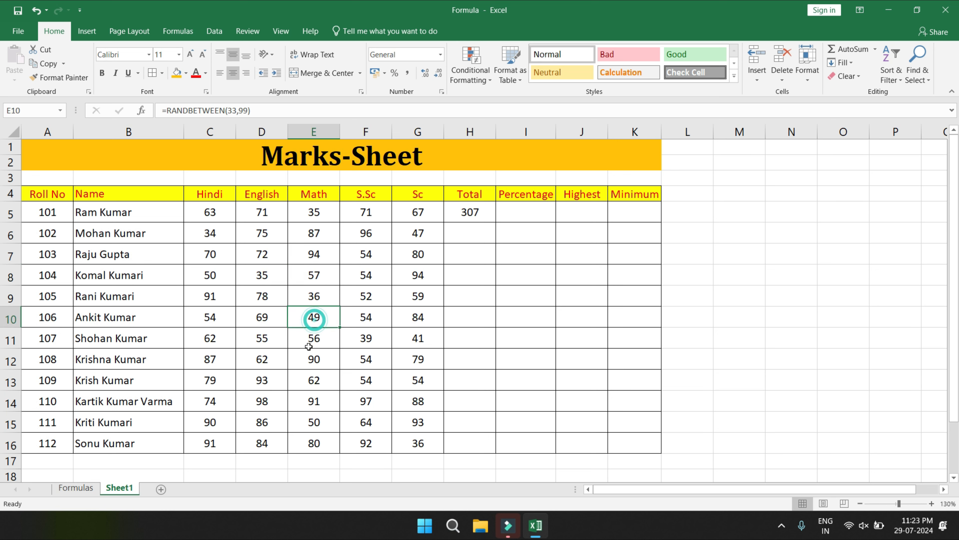
click(308, 351)
click(364, 357)
click(361, 310)
click(363, 253)
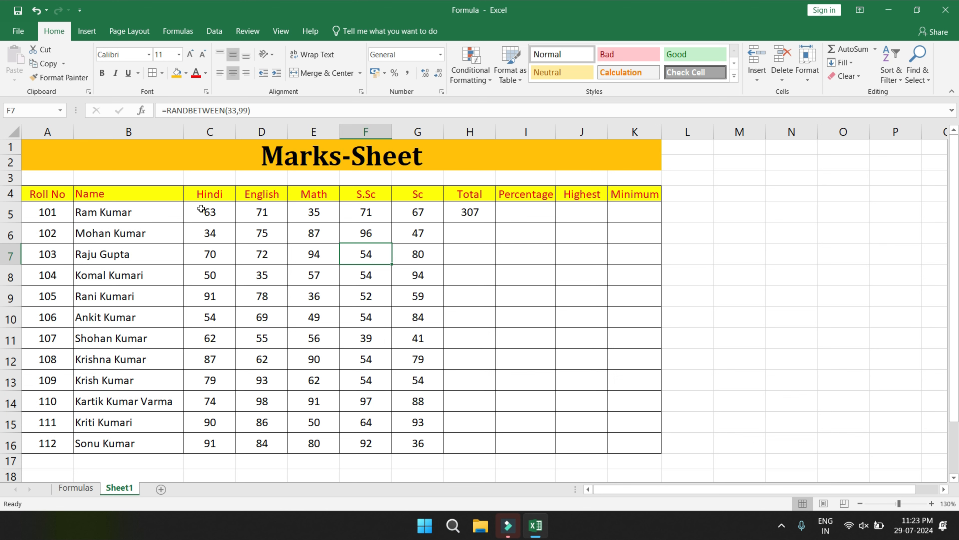
Replace the random formulas in C5:G16 with fixed marks by copying the range and pasting it in place as values only.
mouse_move(201, 208)
mouse_down()
mouse_move(261, 238)
mouse_move(381, 378)
mouse_move(404, 440)
mouse_up()
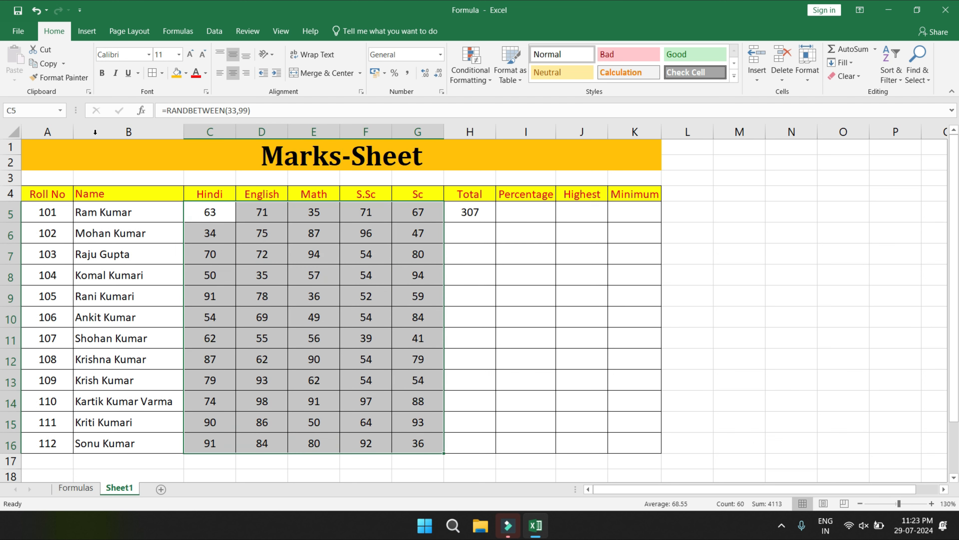
click(44, 64)
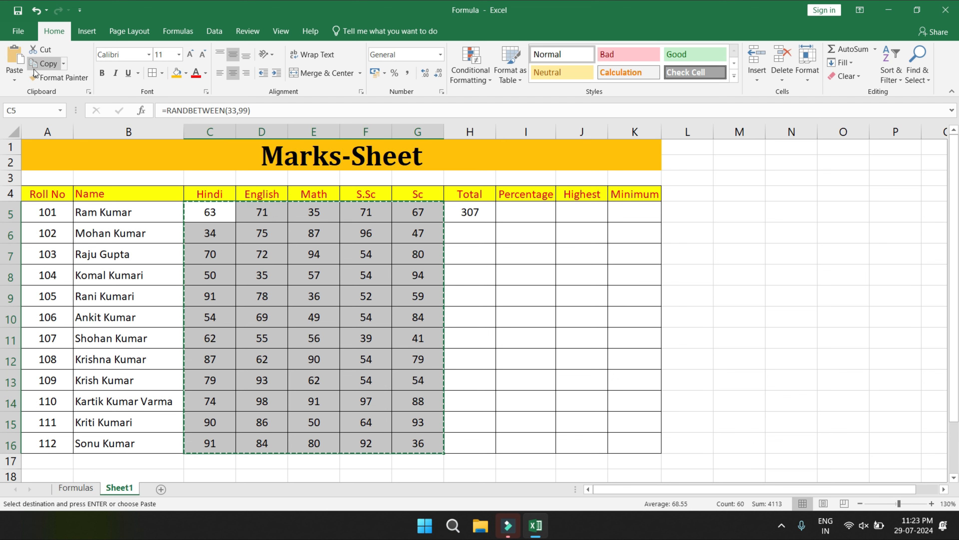
click(17, 81)
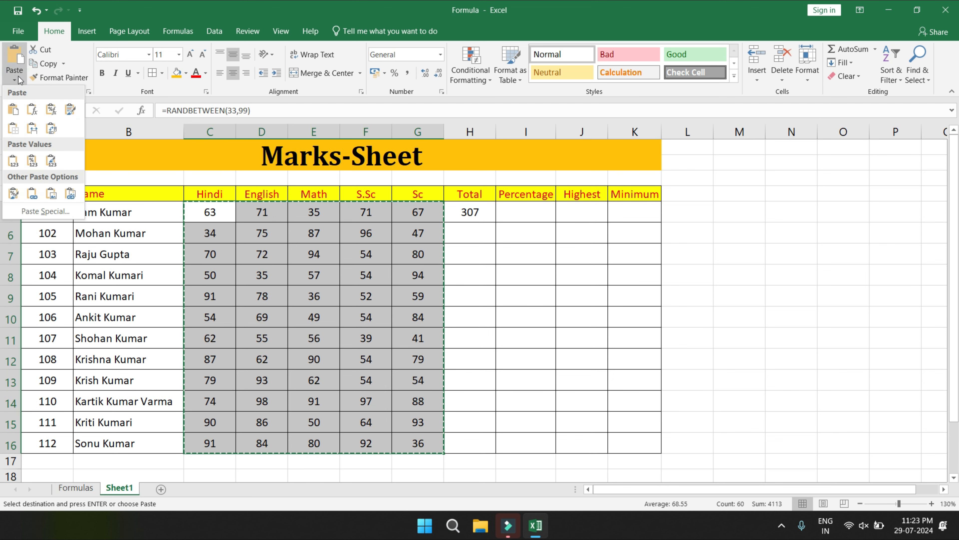
click(13, 166)
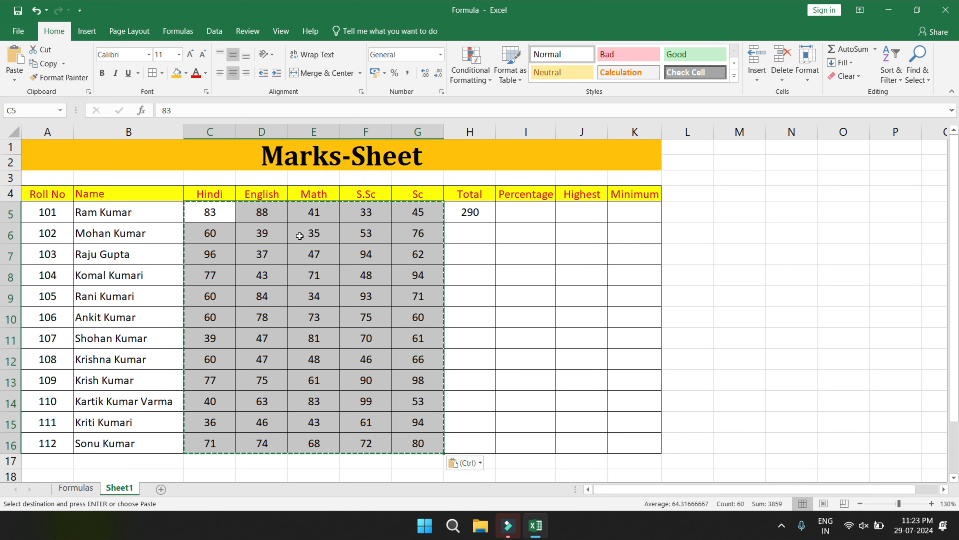
key(Escape)
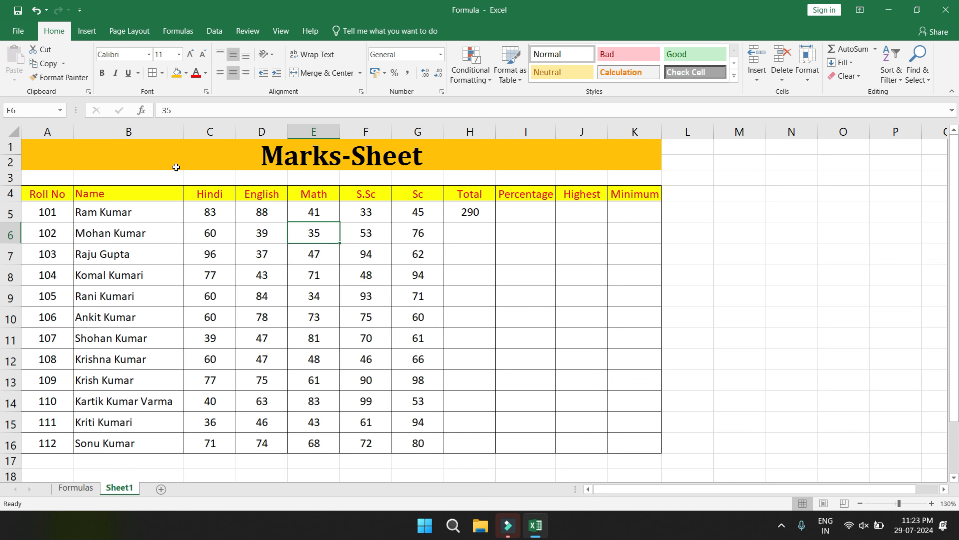
click(214, 213)
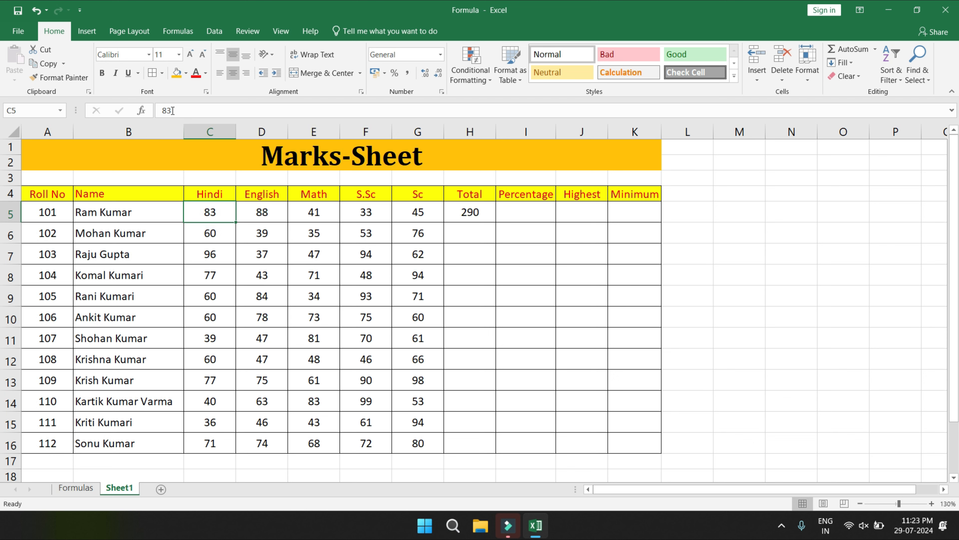
click(262, 212)
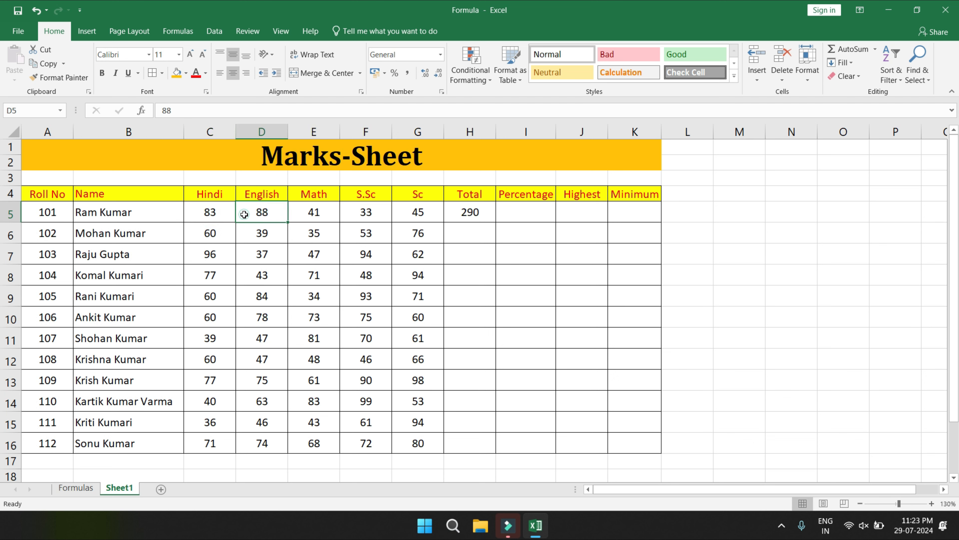
double_click(300, 258)
click(295, 282)
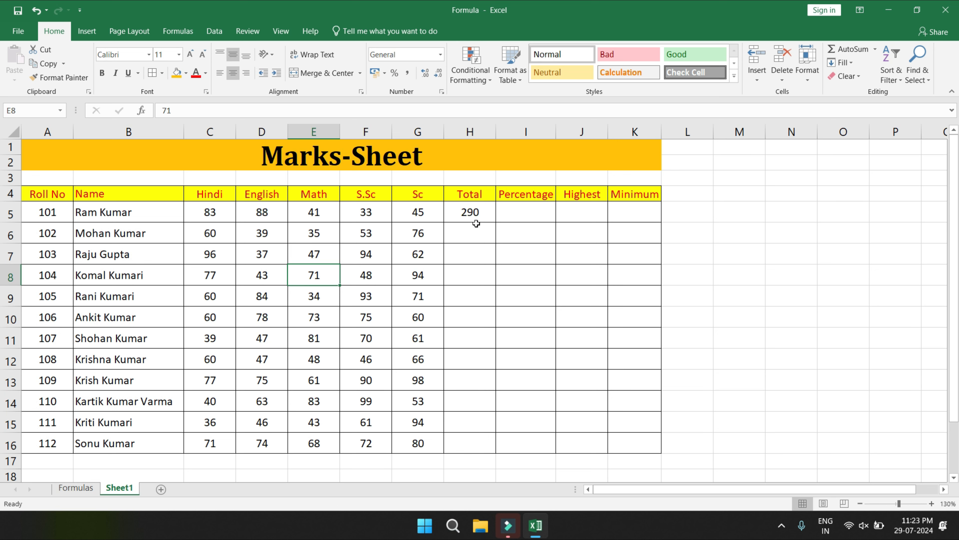
Clear the existing total in H5 and fill the Total column H5:H16 at once with the formula =SUM(C5:G5).
click(461, 211)
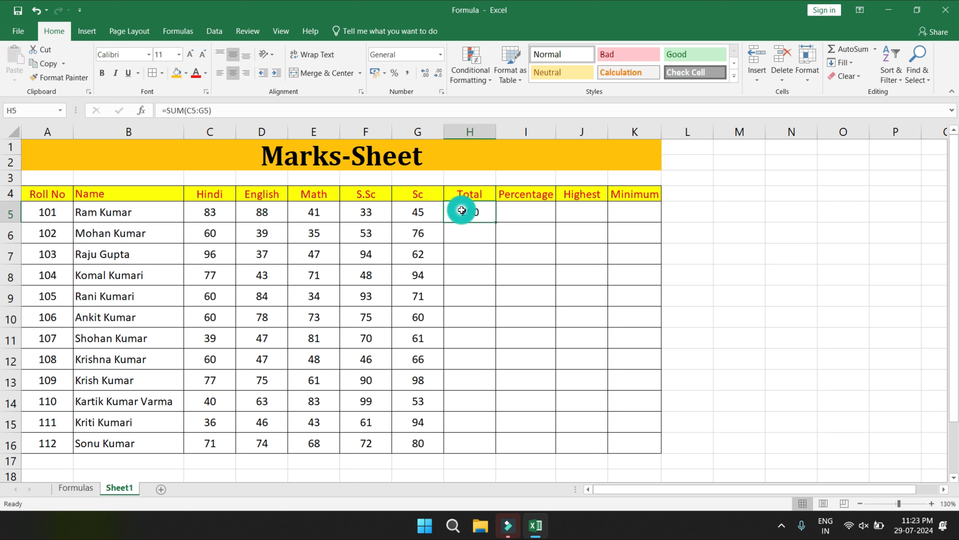
key(Delete)
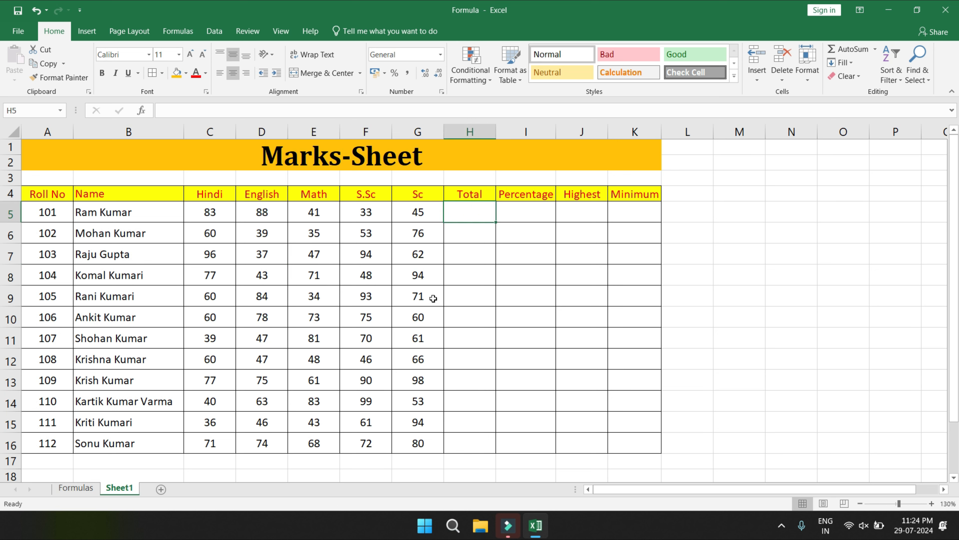
drag(460, 206, 458, 444)
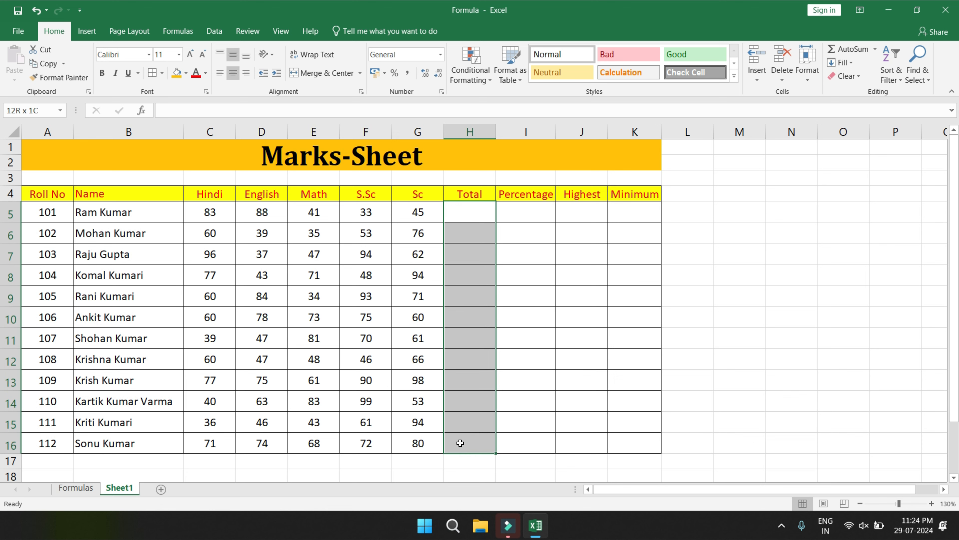
text(=sum)
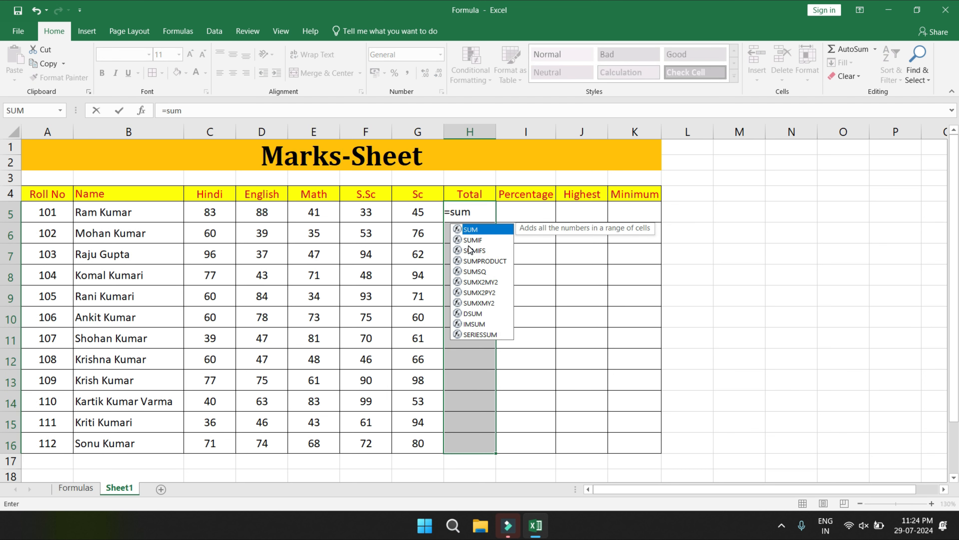
key(Tab)
key(Left)
key(Left)
key(Left)
key(Left)
key(Left)
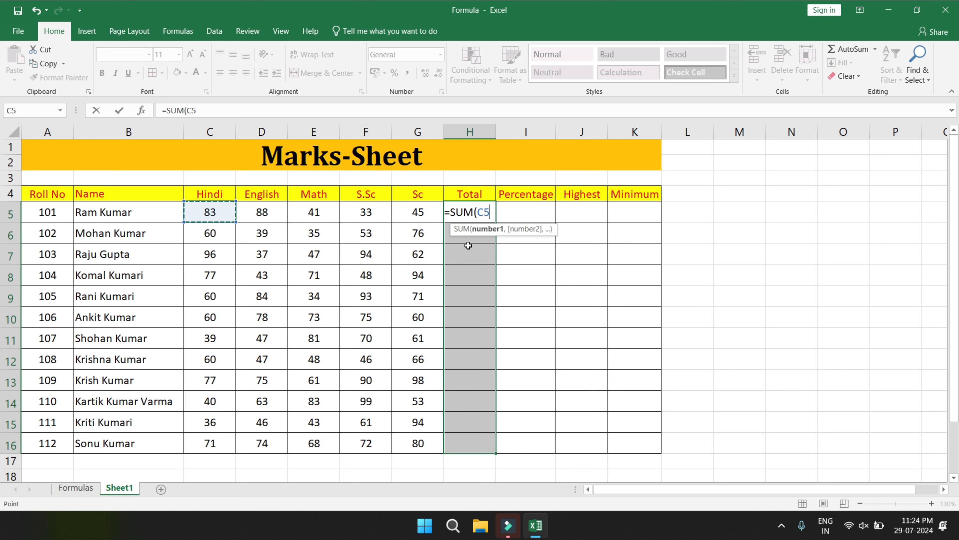
key(F8)
key(Right)
key(Right)
key(Right)
key(Right)
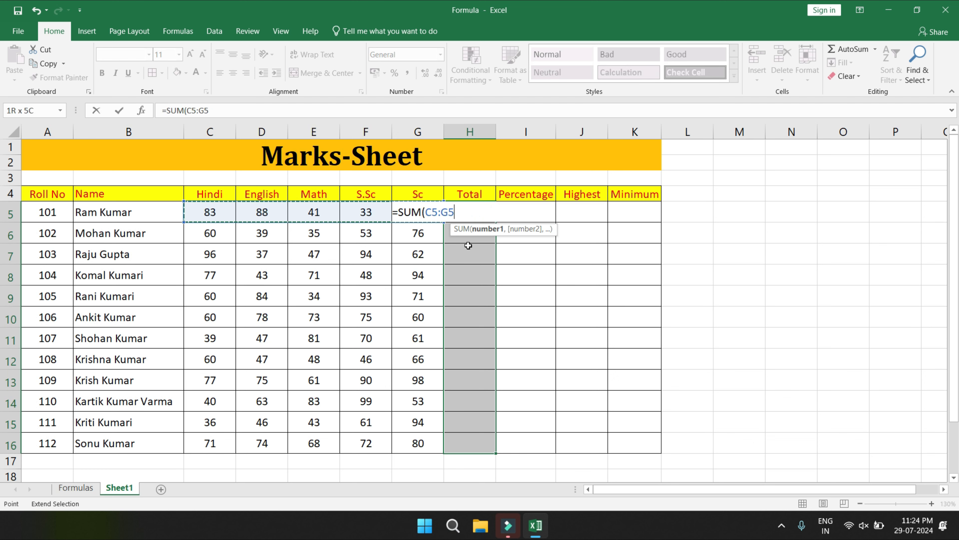
text())
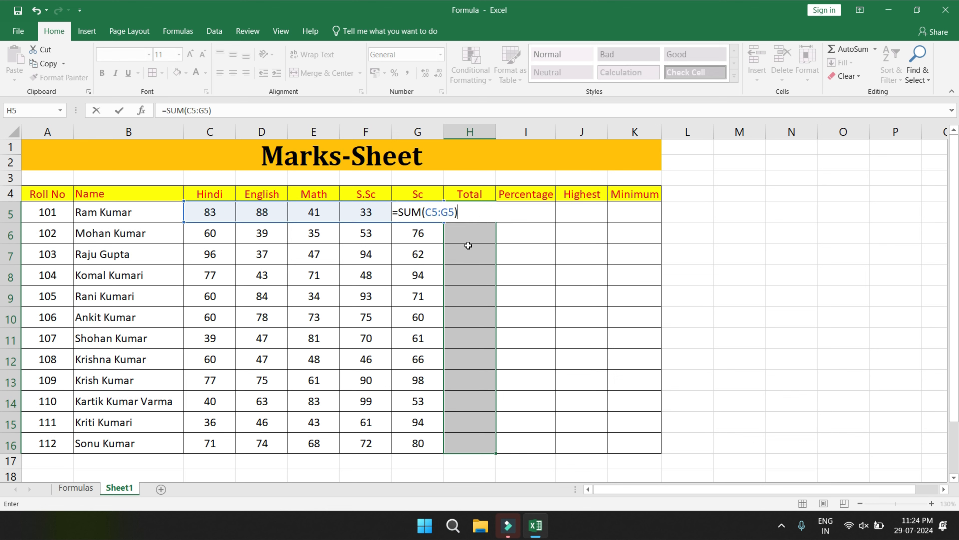
key(ctrl+Return)
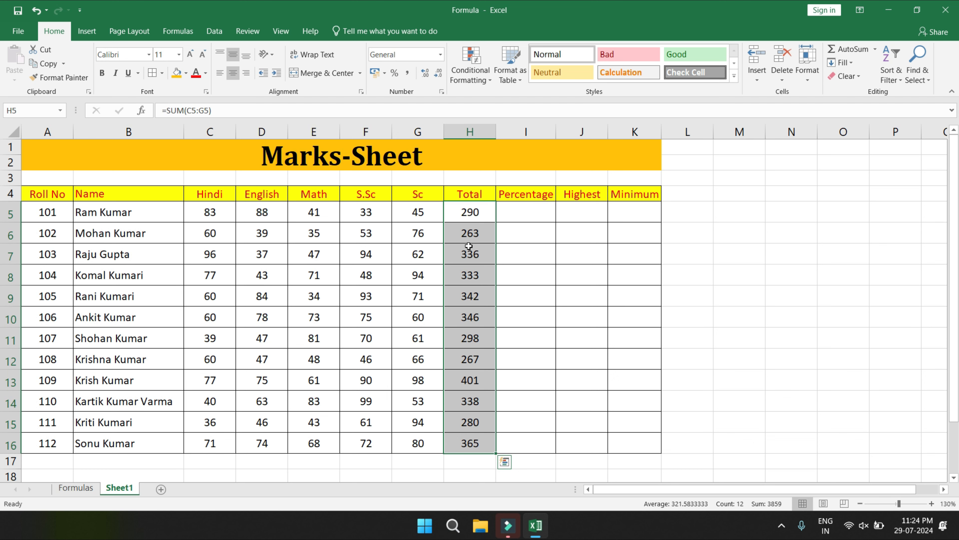
Enter the formula =AVERAGE(C5:G5) in the Percentage cell I5 for roll number 101.
click(521, 214)
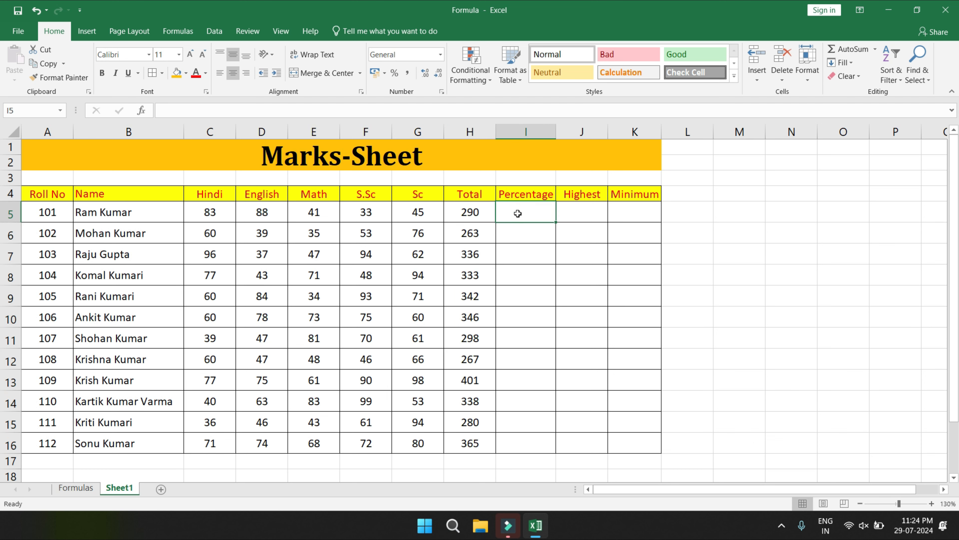
text(=)
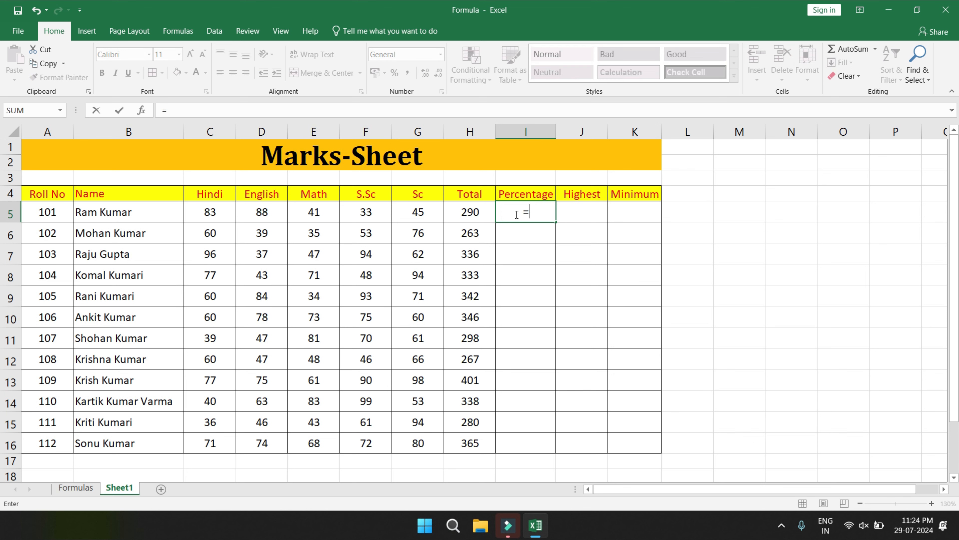
text(averag)
key(Tab)
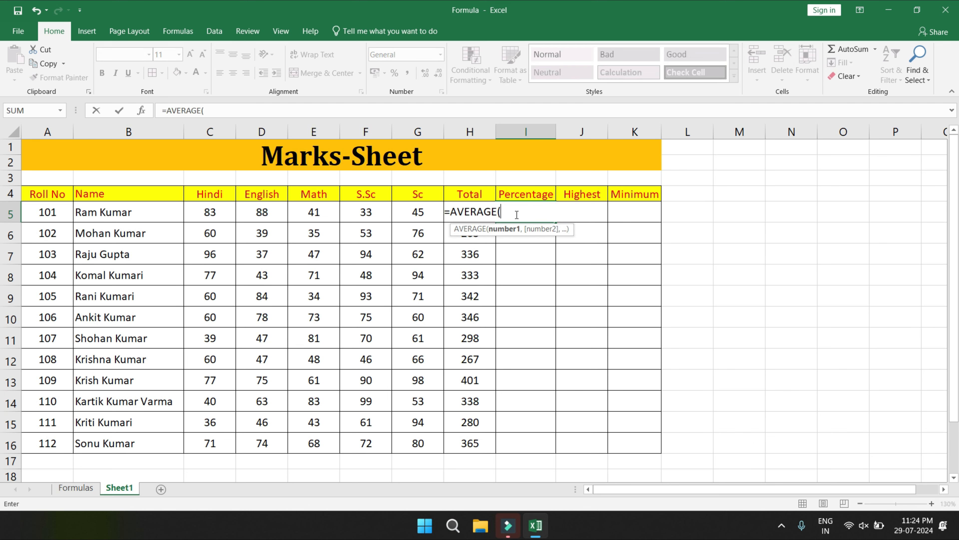
key(Left)
key(Left)
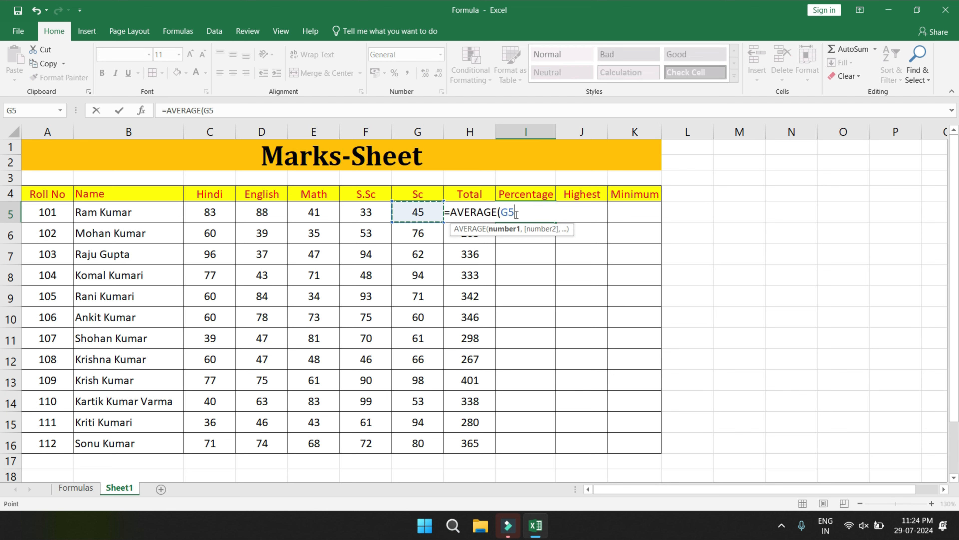
key(shift+Left)
key(shift+Left)
key(shift+Left)
key(shift+Left)
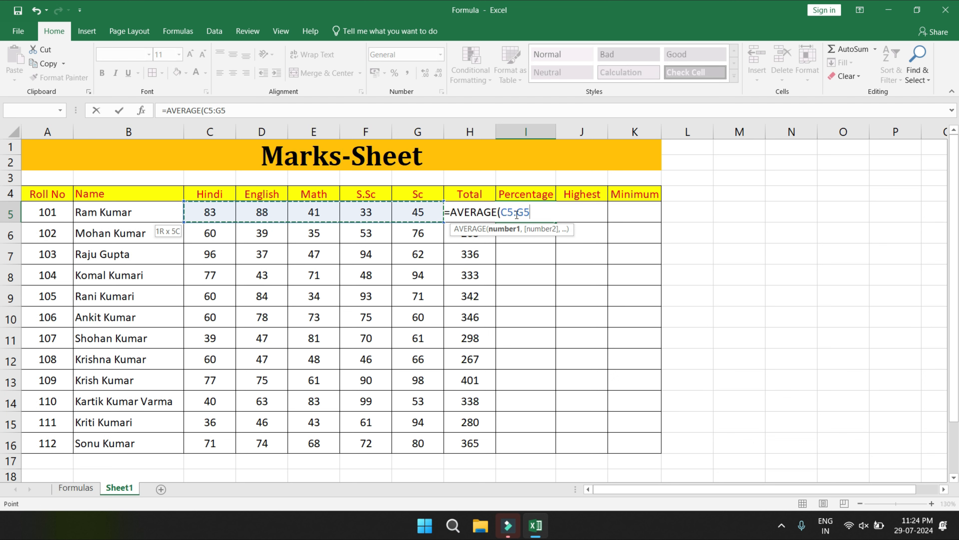
text())
key(Return)
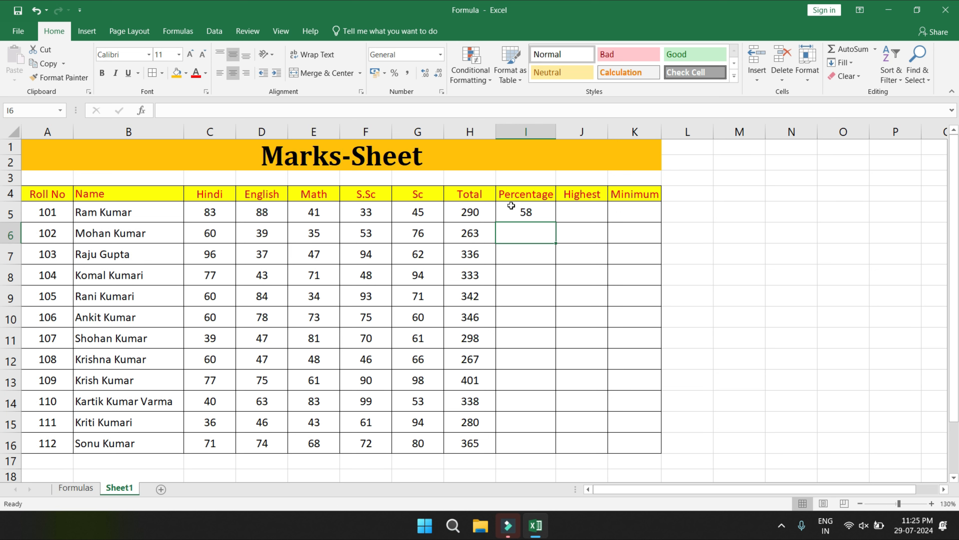
Enter the formula =MAX(C5:G5) in the Highest cell J5 for roll number 101.
click(579, 213)
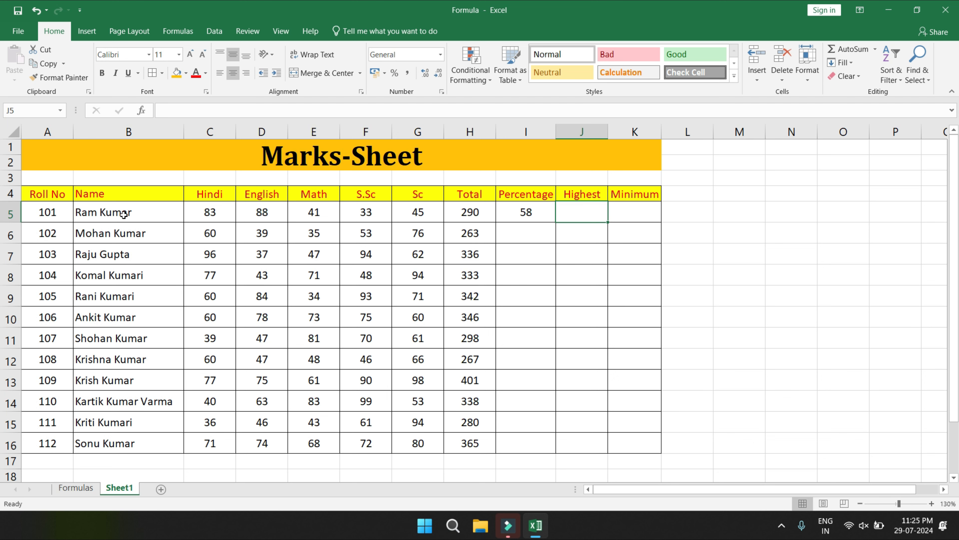
click(124, 214)
drag(207, 212, 414, 212)
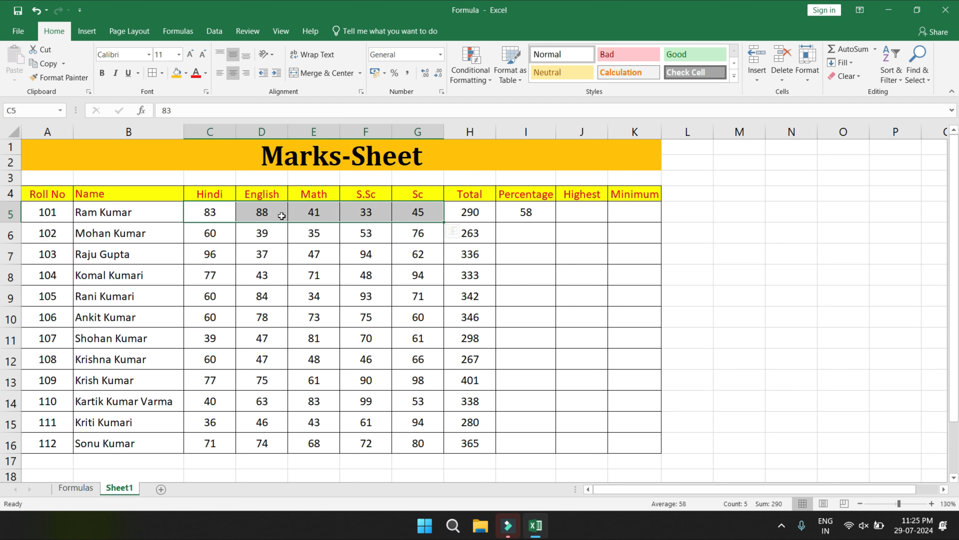
click(260, 213)
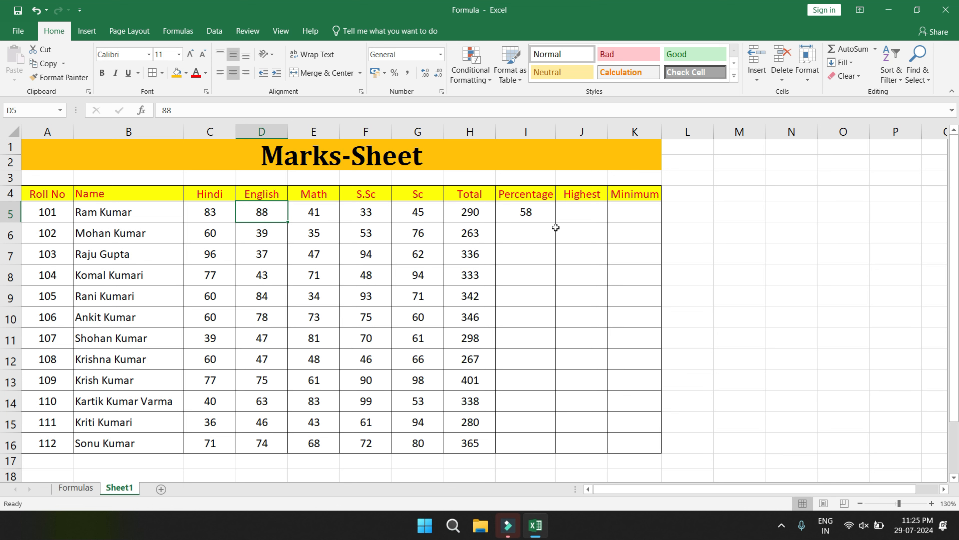
click(567, 212)
text(=)
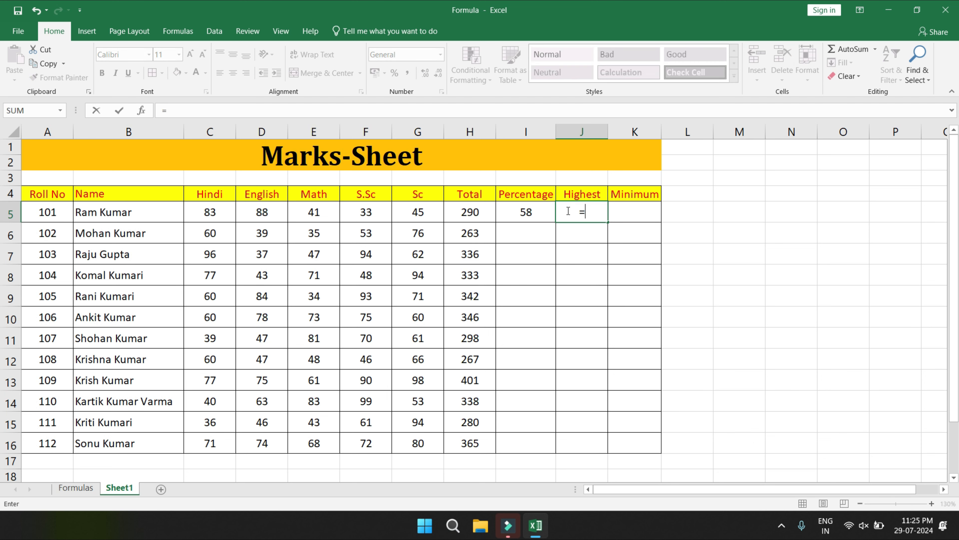
text(MAX()
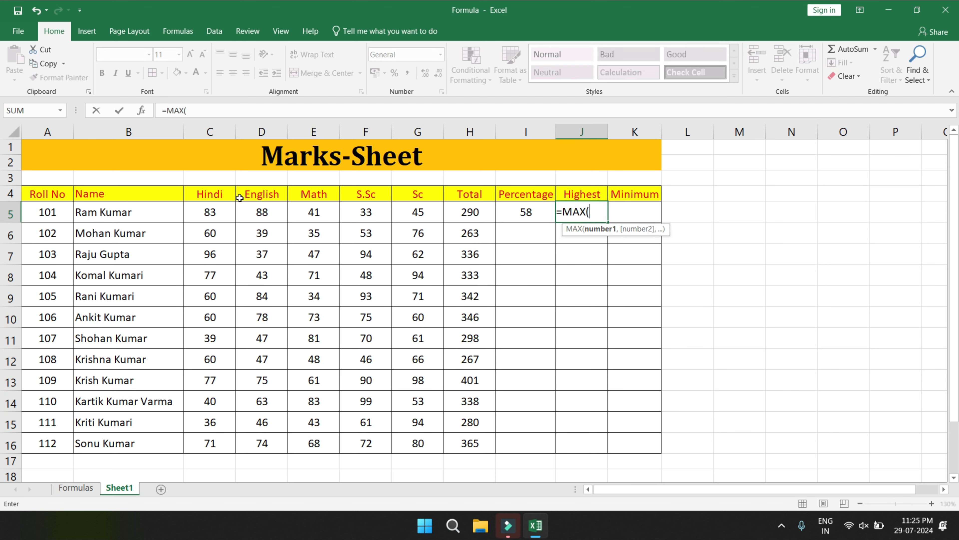
drag(206, 213, 400, 214)
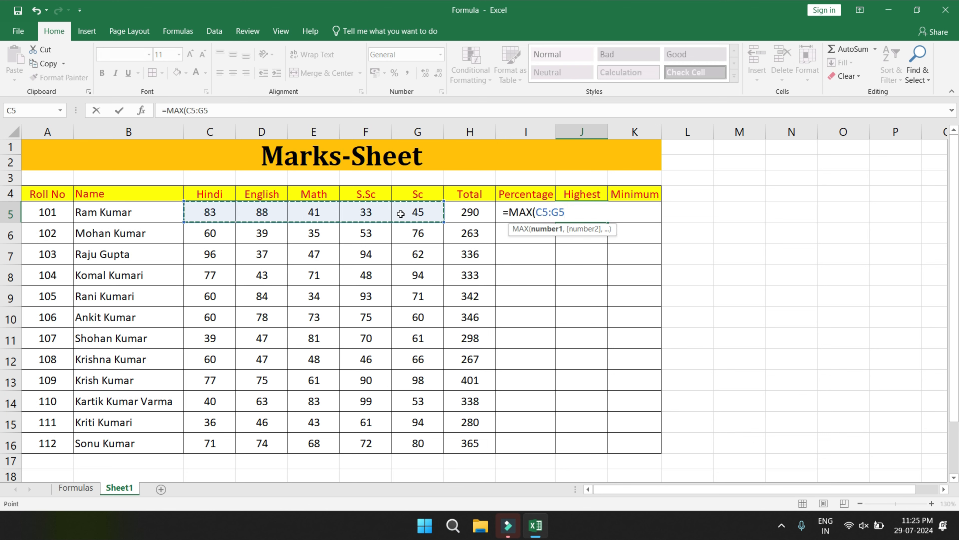
text())
key(Return)
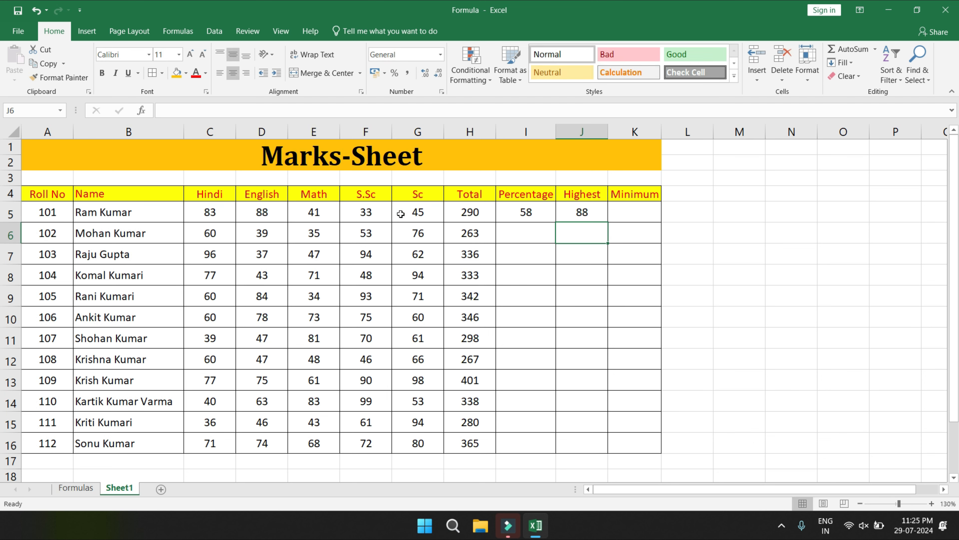
Enter the formula =MIN(C5:G5) in the Minimum cell K5 for roll number 101.
click(636, 214)
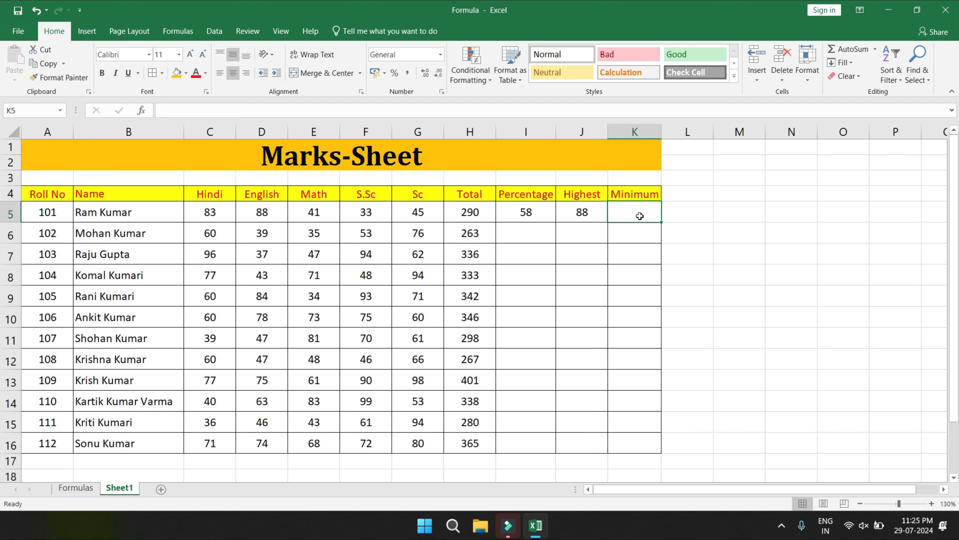
text(=min)
key(Tab)
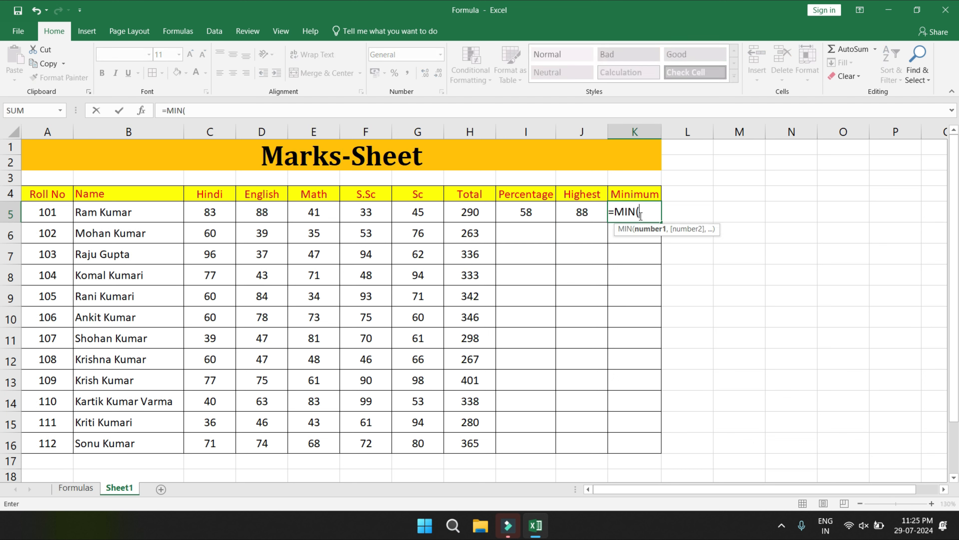
drag(234, 214, 422, 212)
text())
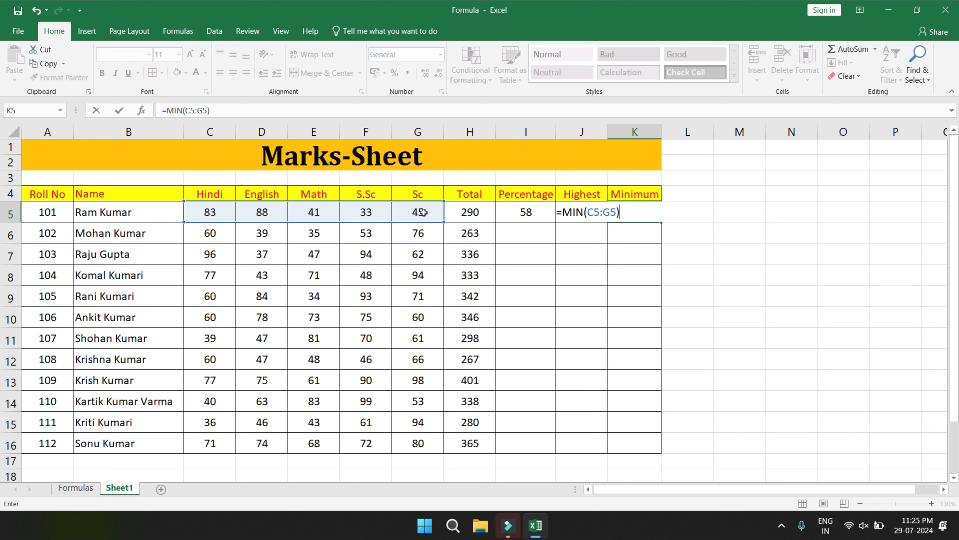
key(Return)
Copy the Percentage, Highest and Minimum formulas from I5:K5 down to row 16 for all students.
click(519, 213)
key(shift+Right)
key(shift+Right)
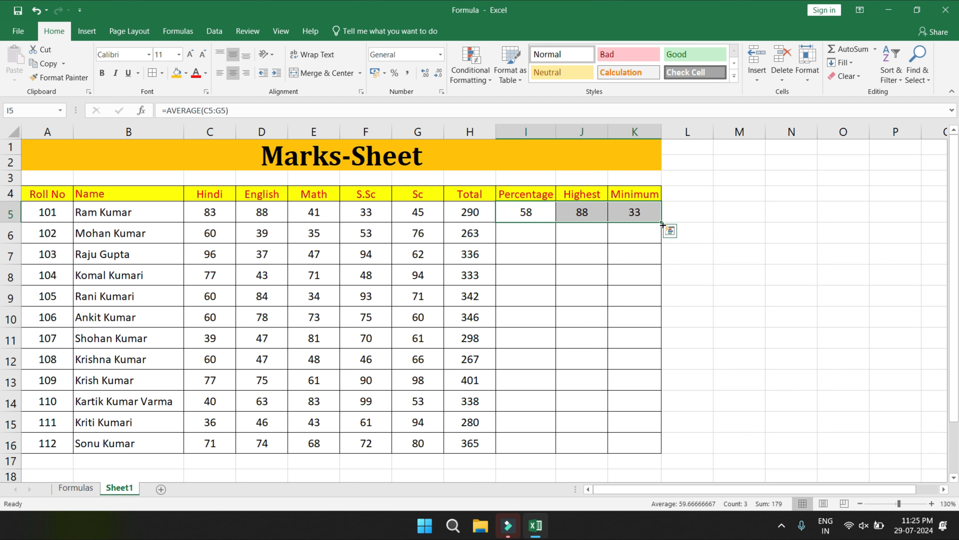
drag(661, 222, 648, 452)
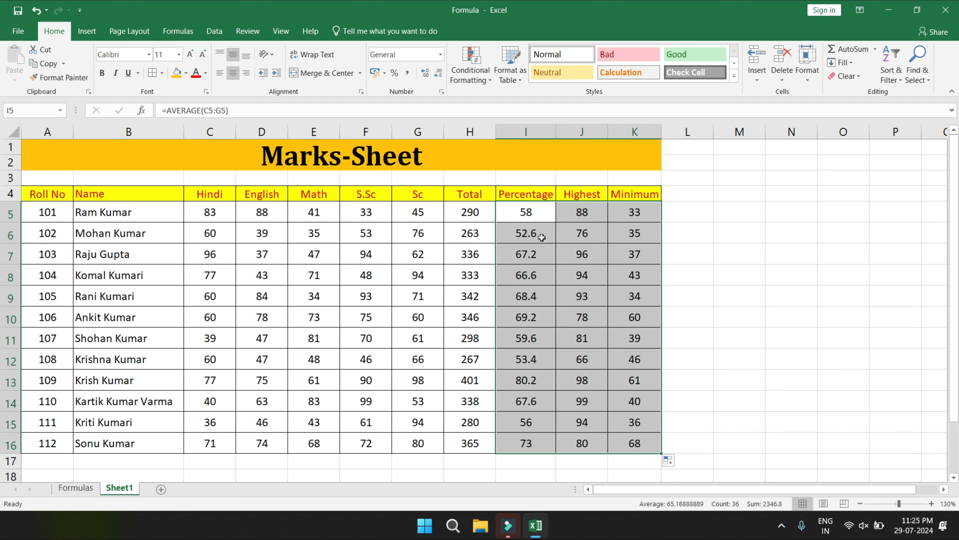
click(763, 273)
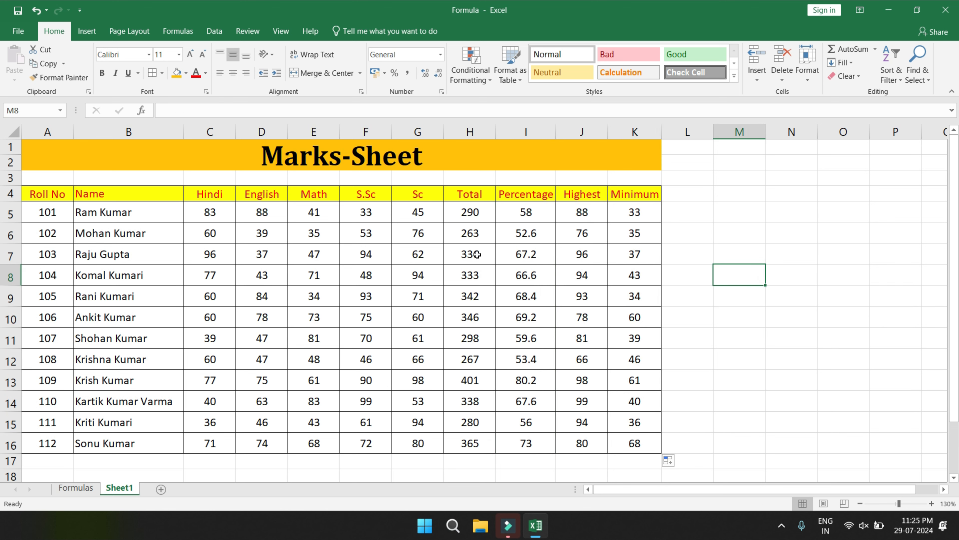
Review the formula names from DIVISION to COUNTBLANK on the Formulas sheet, including AVERAGE, MAX and MIN.
click(75, 490)
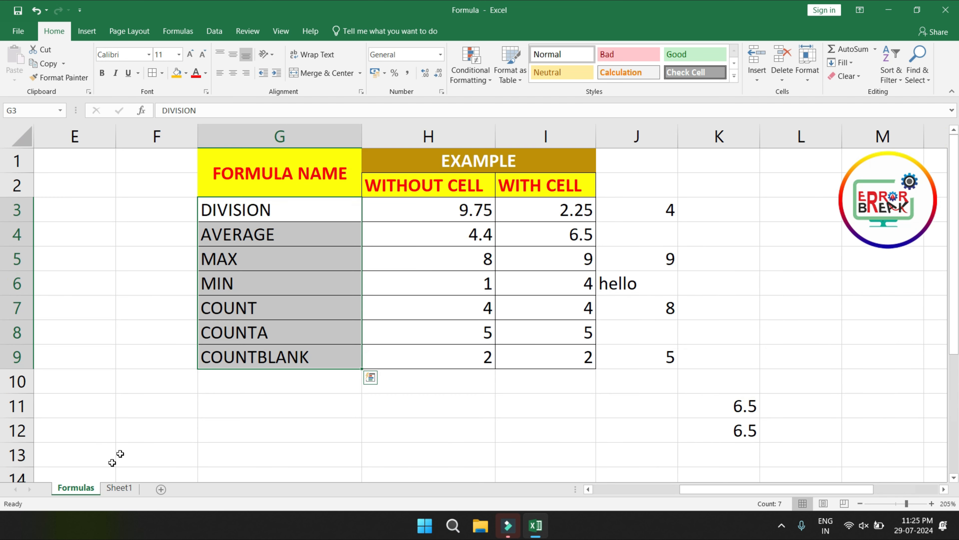
click(223, 213)
click(222, 233)
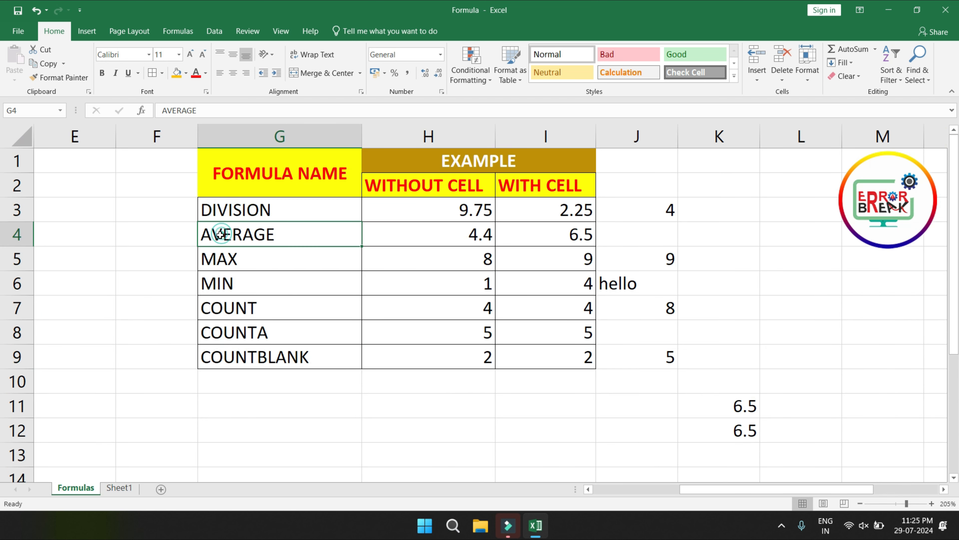
click(218, 258)
click(216, 284)
click(223, 307)
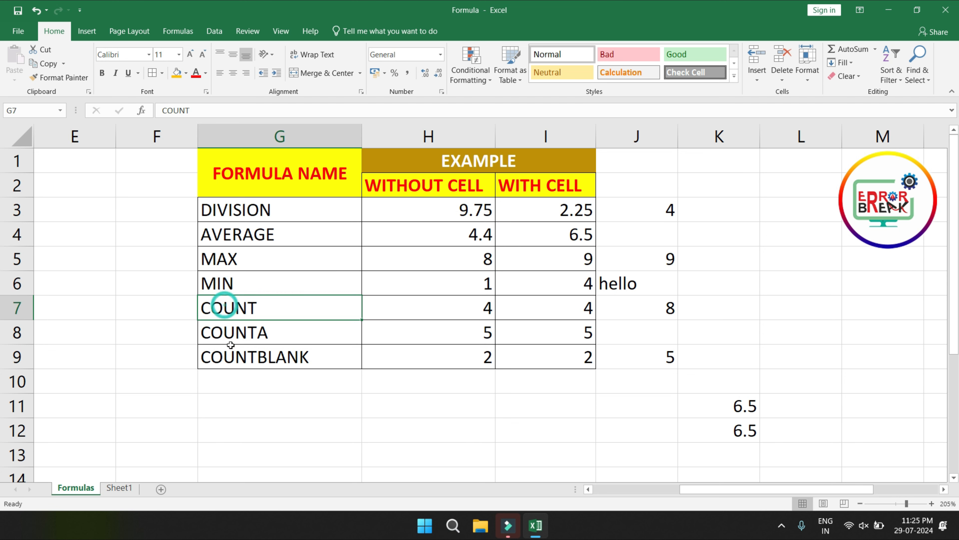
click(227, 335)
click(229, 357)
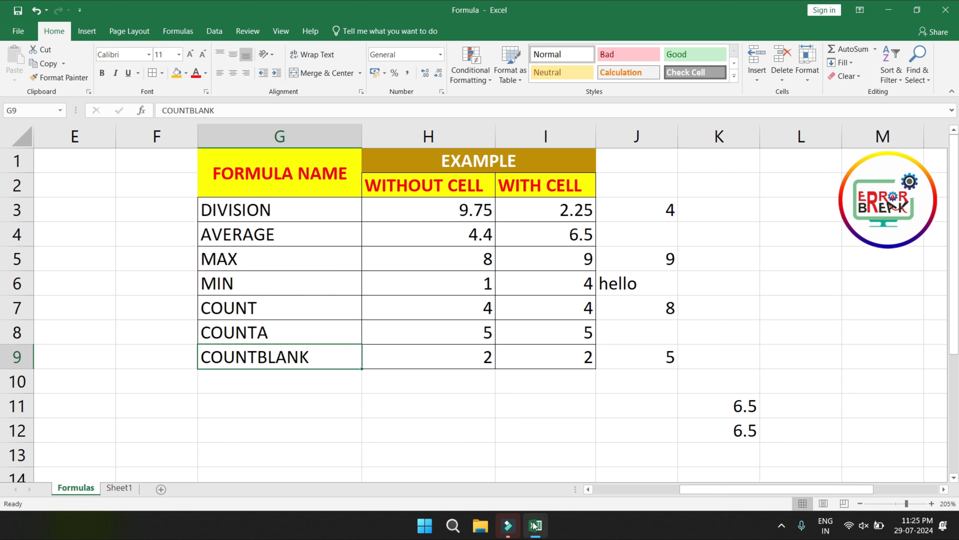
click(221, 235)
click(226, 258)
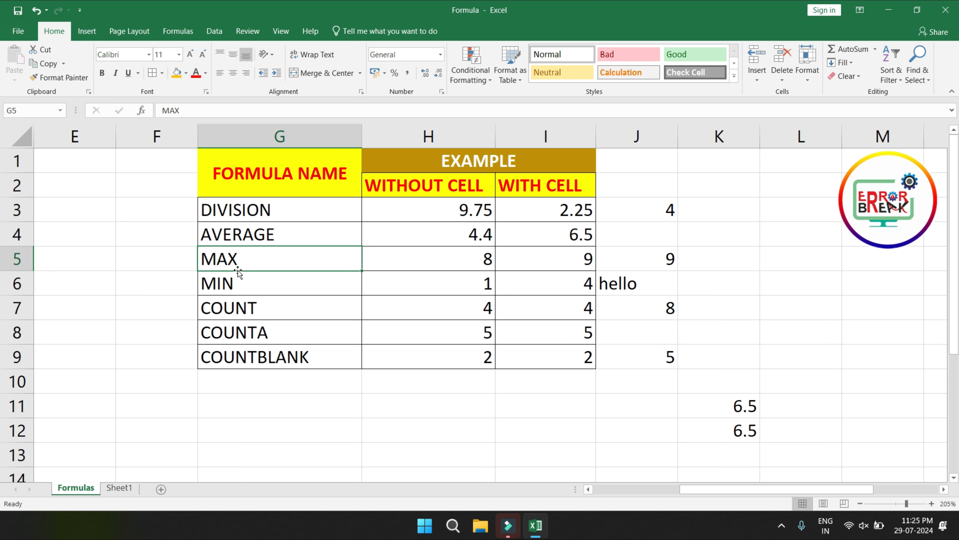
click(229, 281)
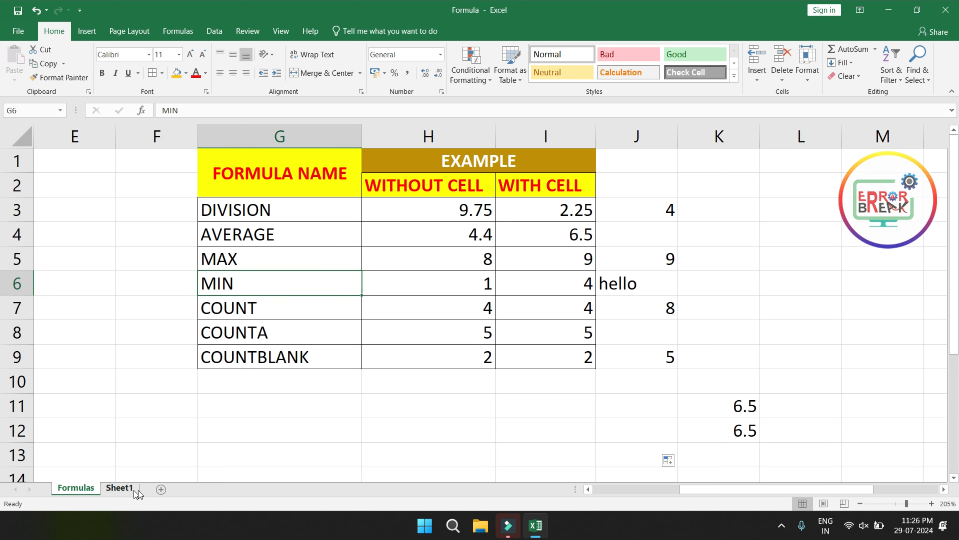
Return to Sheet1 and add a yellow, bordered row labelled Total in row 17 below the last student.
click(119, 488)
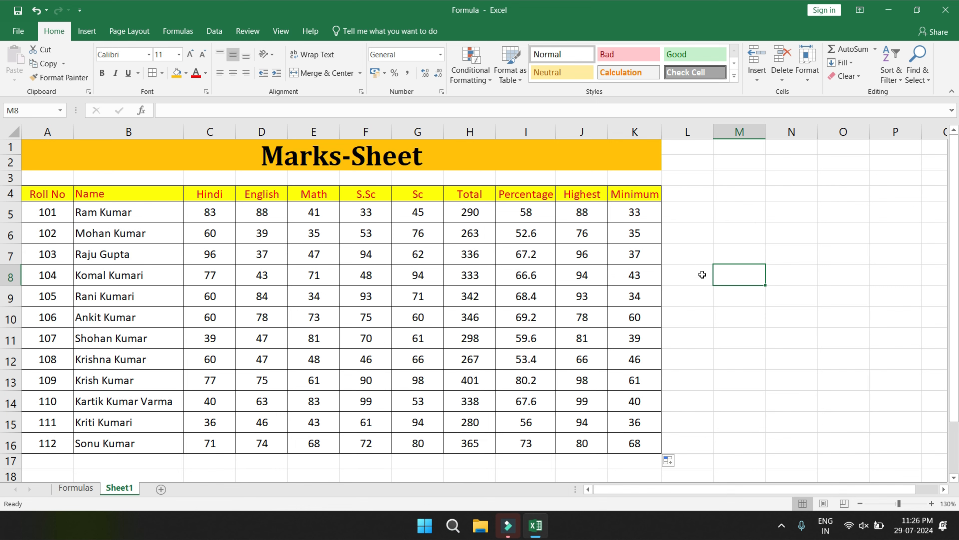
scroll(226, 416, down, 1)
click(51, 413)
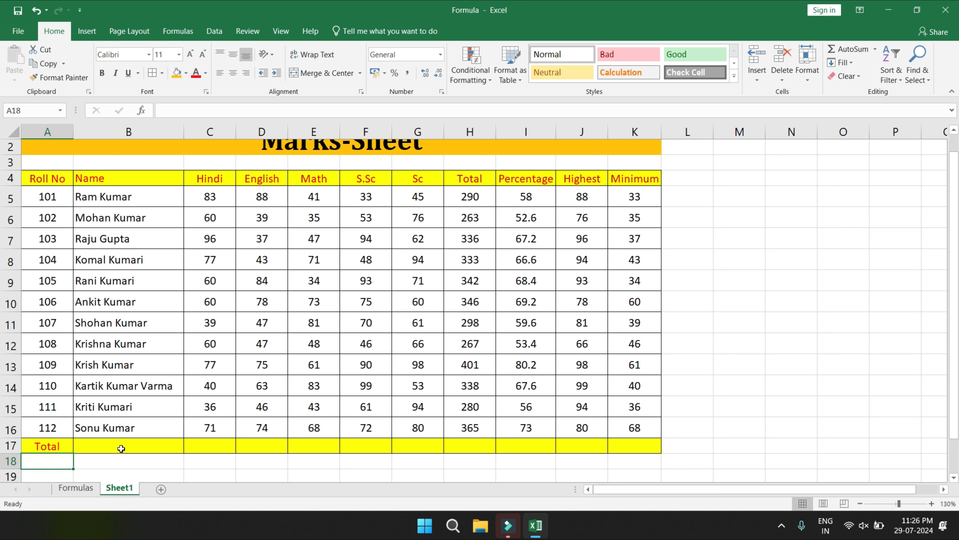
Enter the formula =COUNTA(B5:B16) in cell B17 of the Total row to count the student names.
click(107, 445)
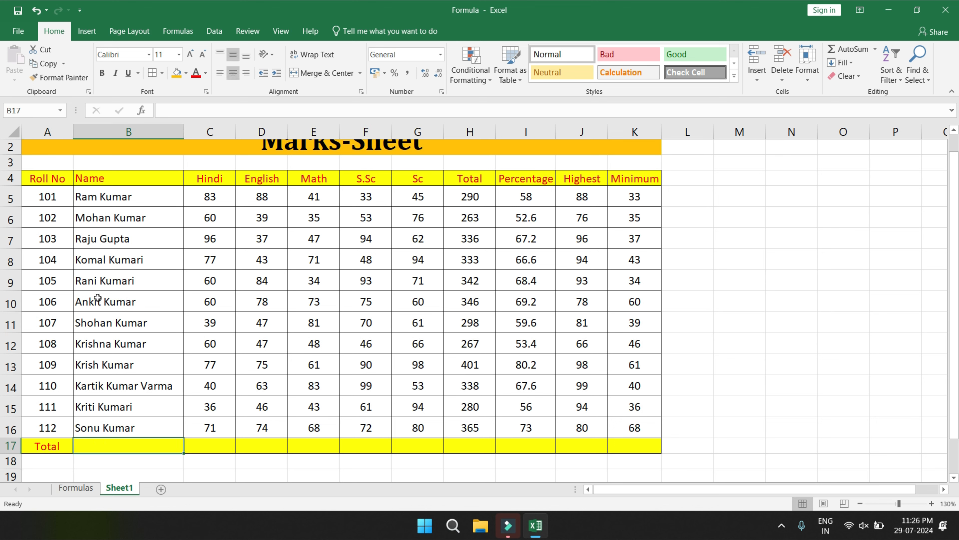
text(=counta)
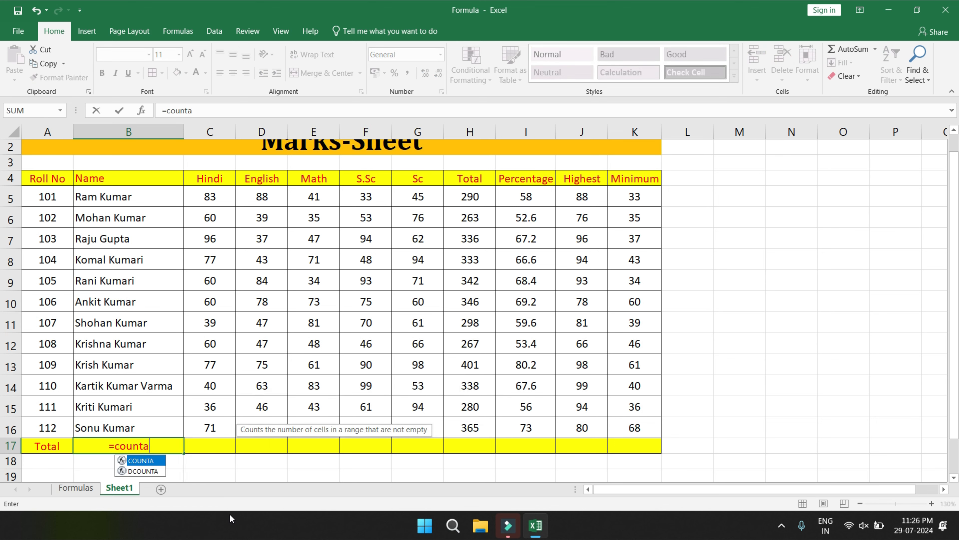
key(Tab)
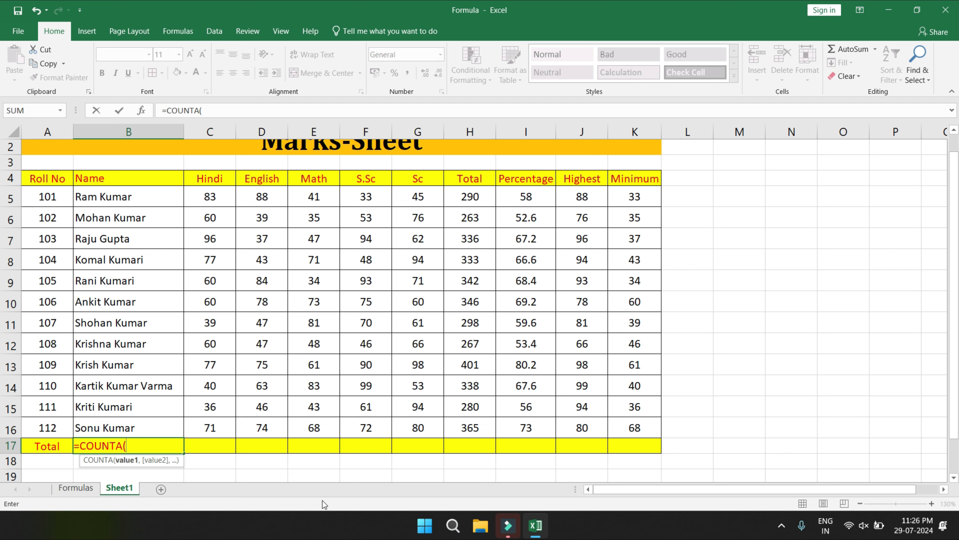
drag(98, 199, 86, 432)
key(Return)
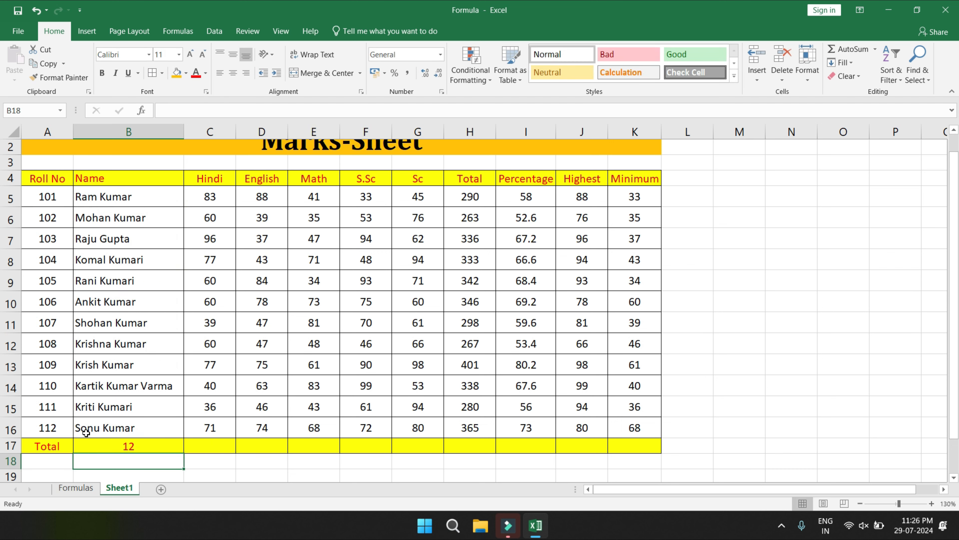
click(129, 445)
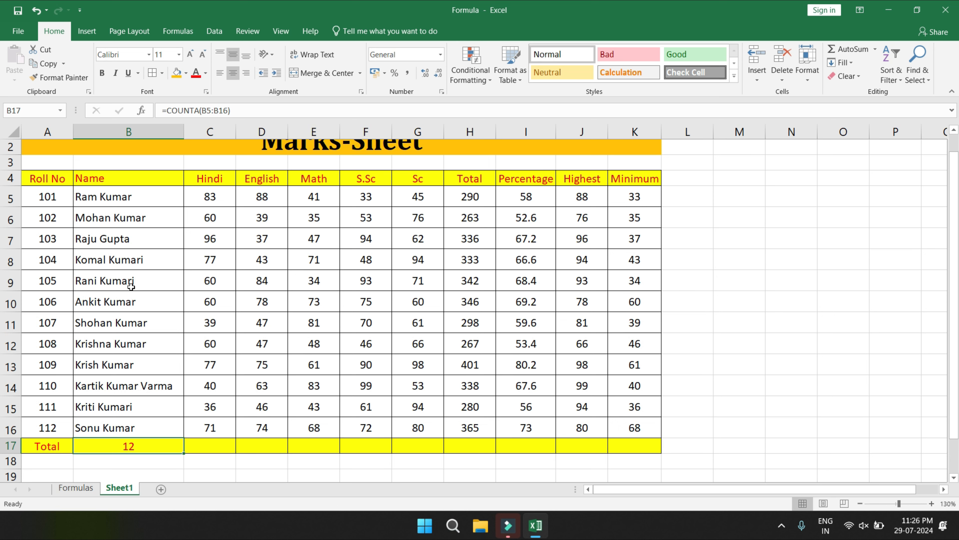
Add the label Absent in cell A18, directly below the Total label.
click(56, 461)
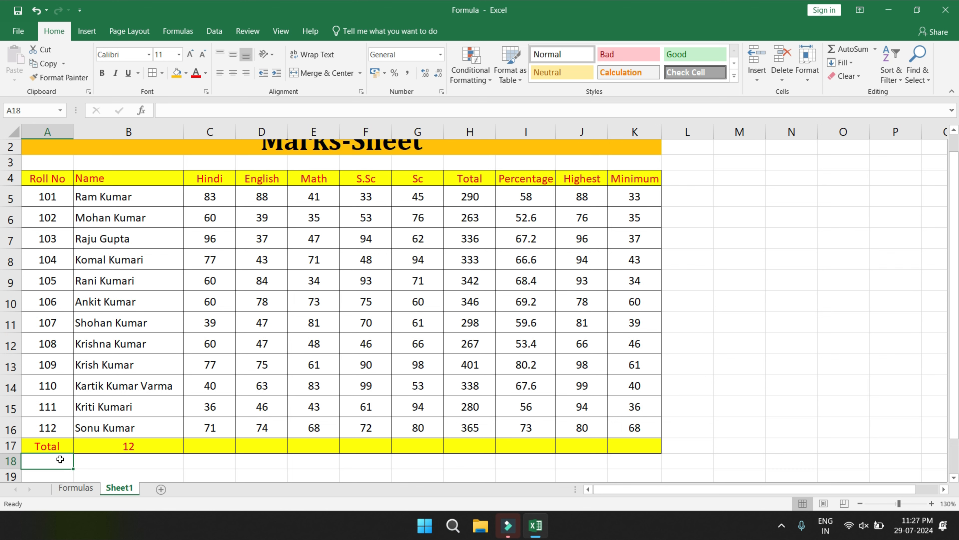
text(A)
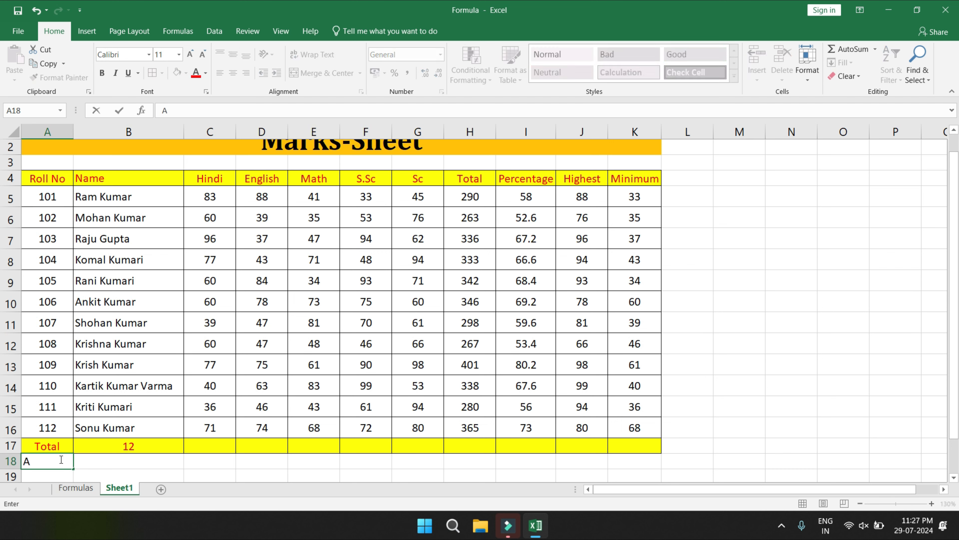
text(bsent)
key(Tab)
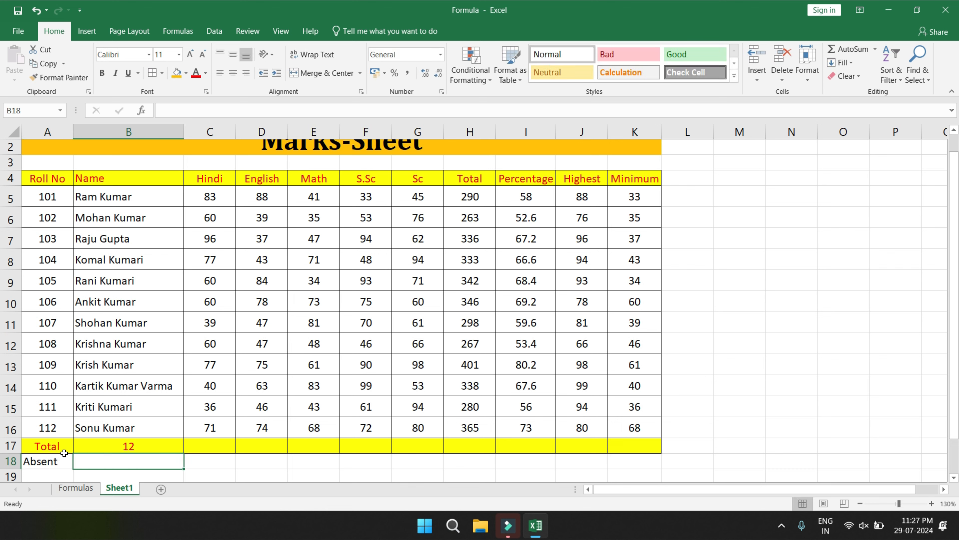
Enter the formula =COUNTBLANK(A5:A16) in cell B18 to count the blank roll numbers.
text(=cou)
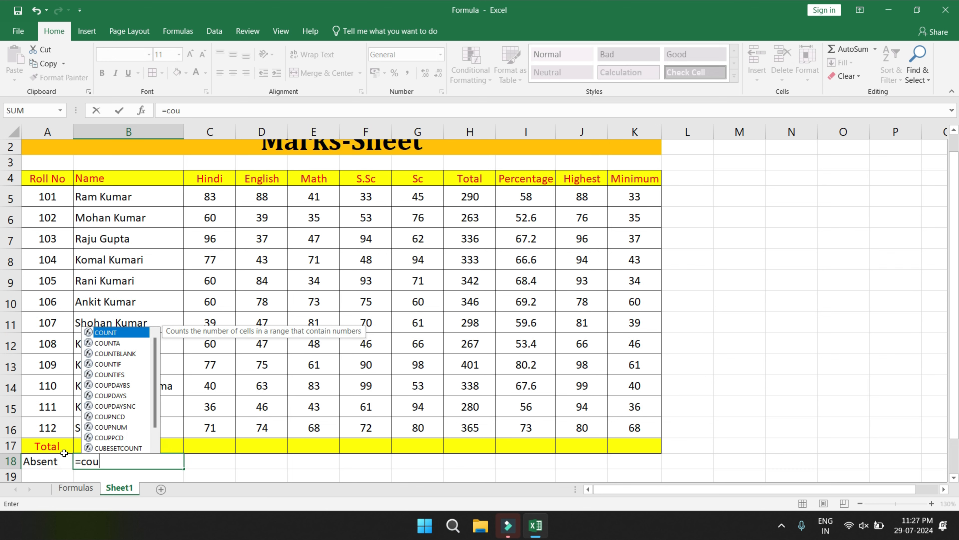
text(ntbl)
key(Tab)
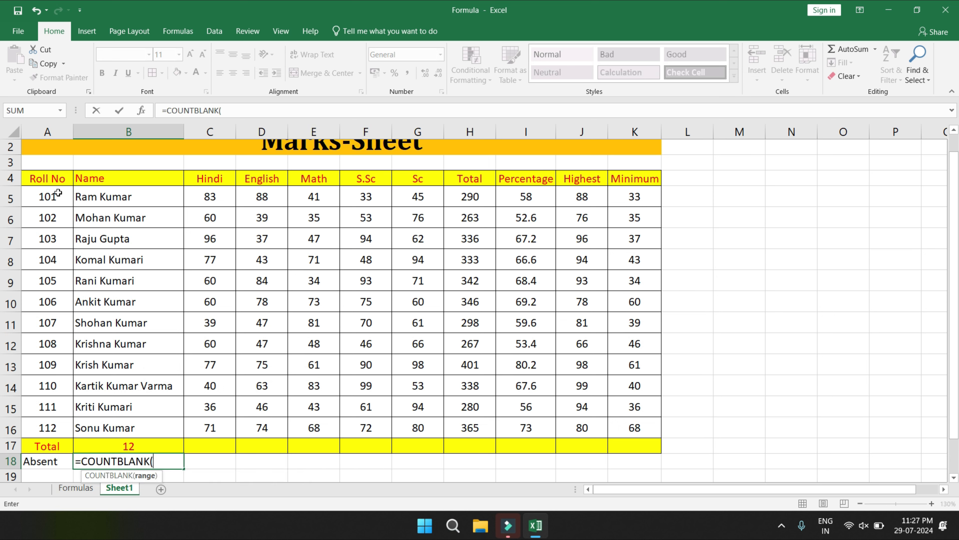
drag(53, 199, 39, 422)
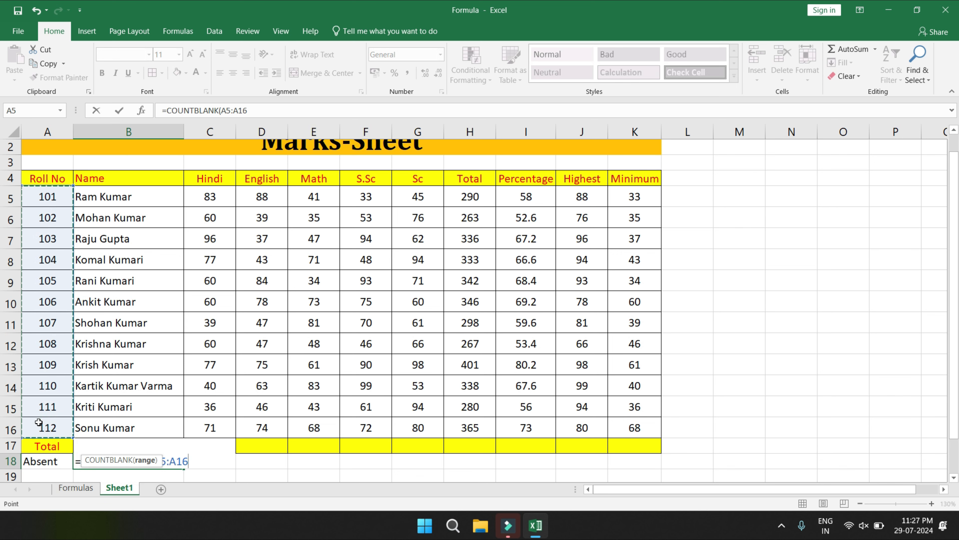
text())
key(Return)
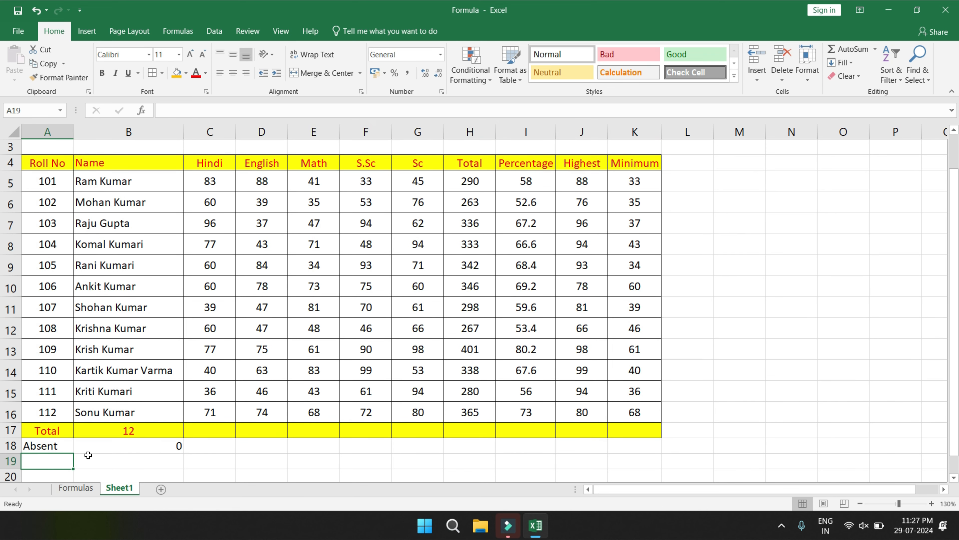
Copy the Total label's formatting from A17 onto the Absent label in A18 with Format Painter.
click(59, 432)
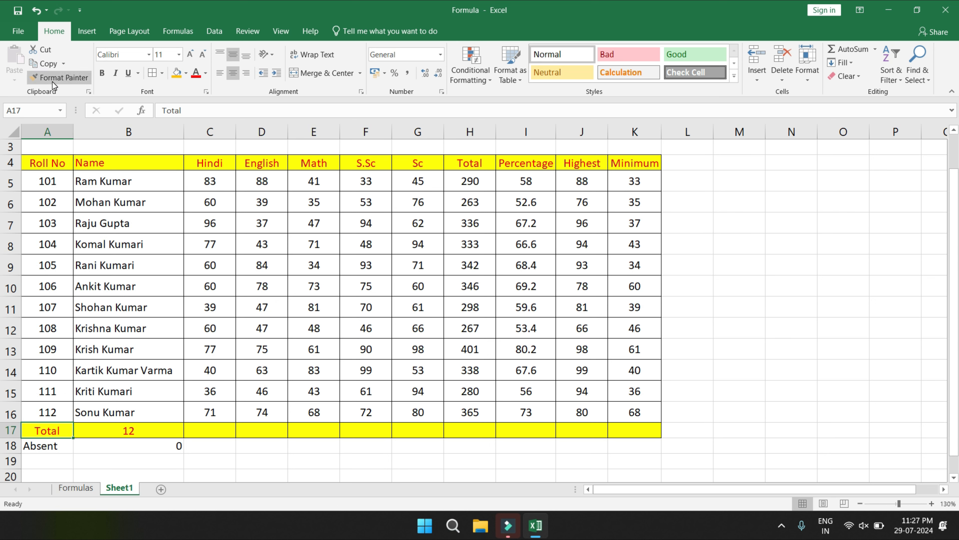
click(60, 77)
click(44, 447)
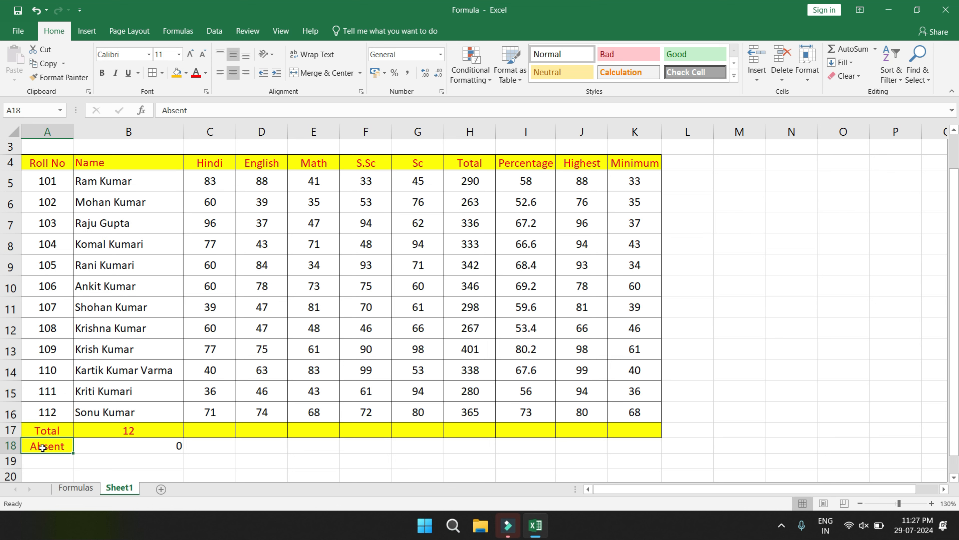
click(121, 447)
Clear roll number 103 in A7 and that student's marks and results in C7:K7, then check the Absent count in B18.
click(50, 223)
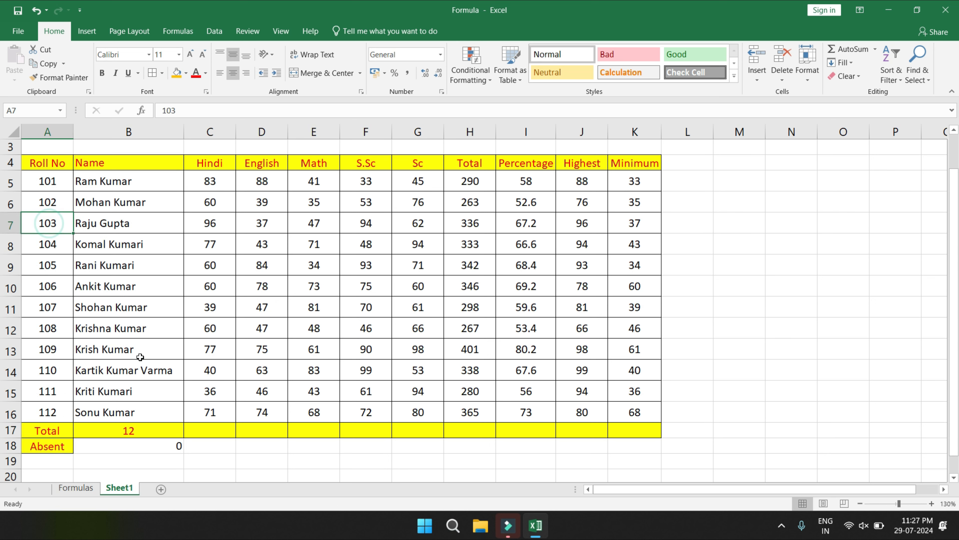
key(Delete)
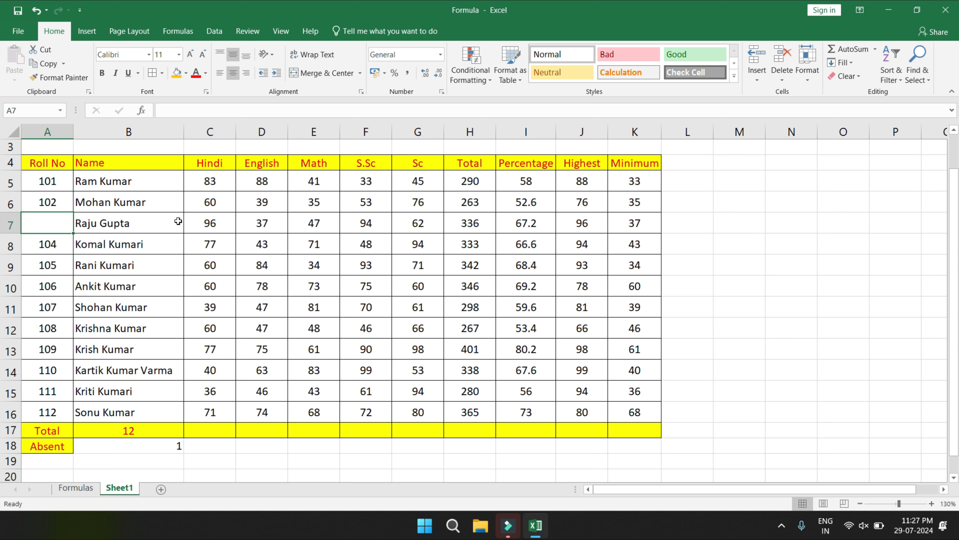
drag(208, 223, 629, 226)
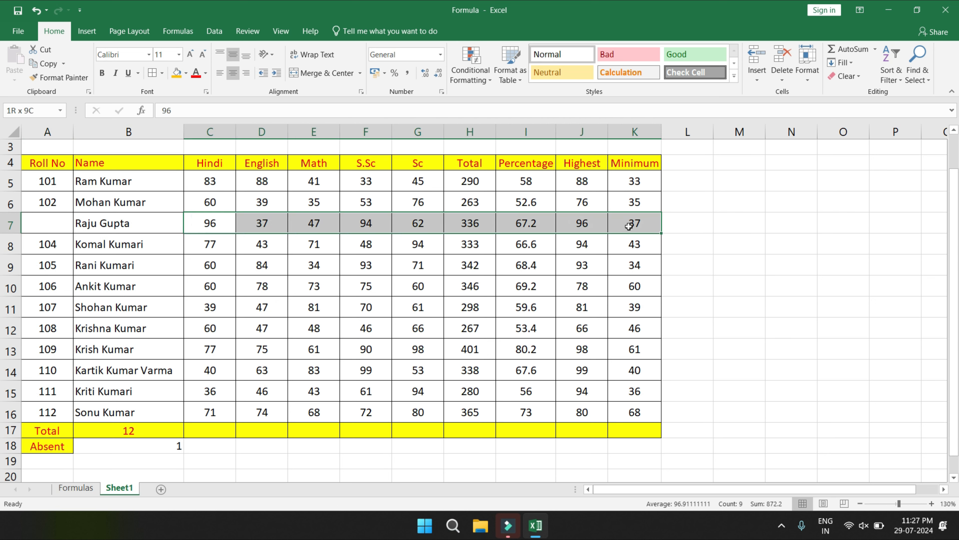
key(Delete)
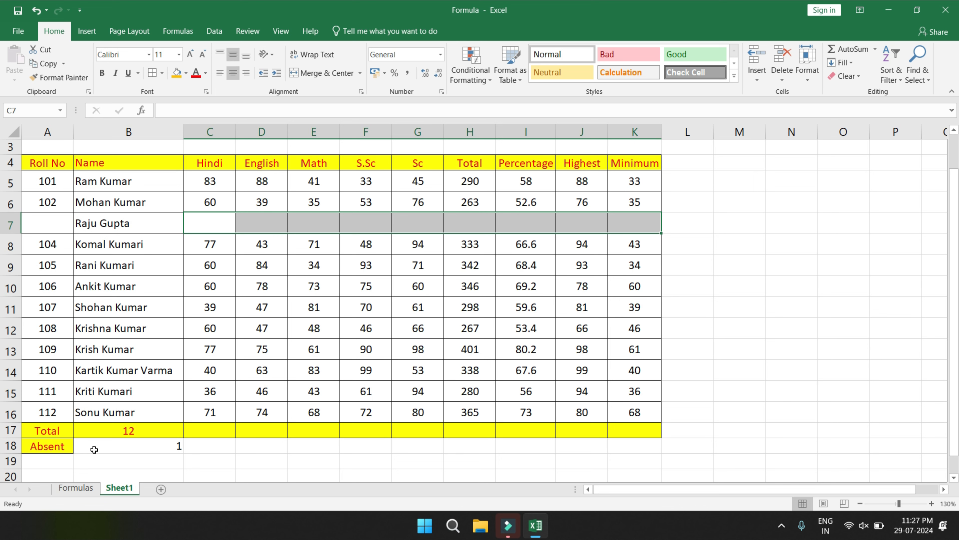
click(90, 459)
click(122, 445)
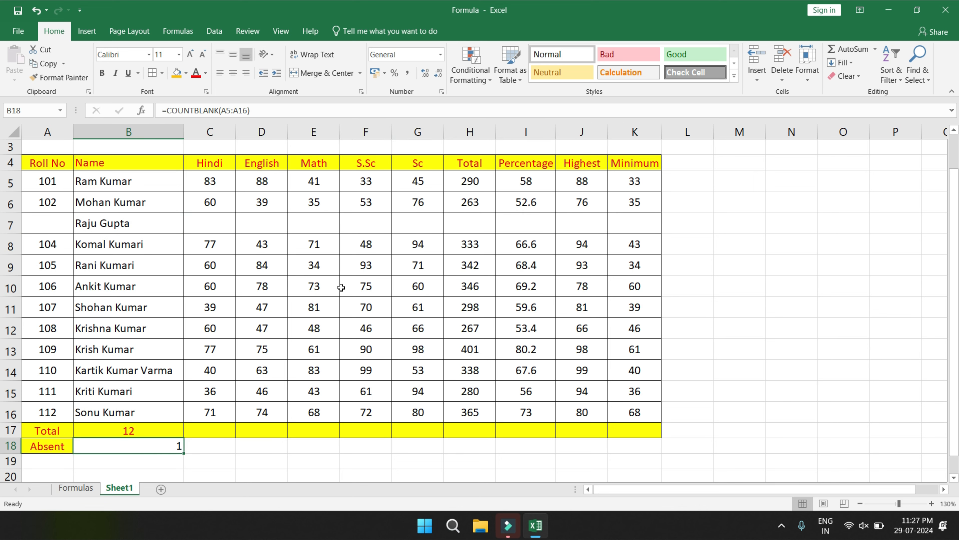
click(76, 488)
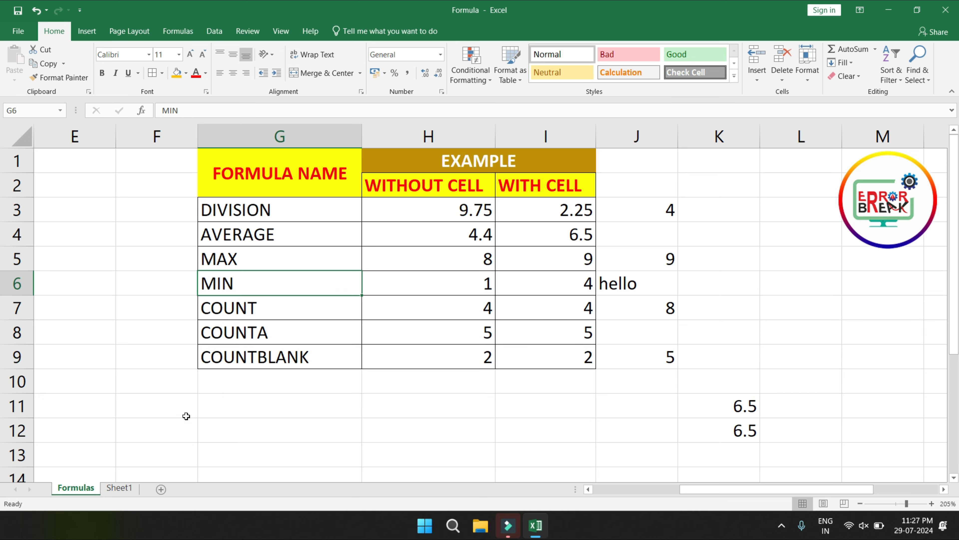
click(120, 487)
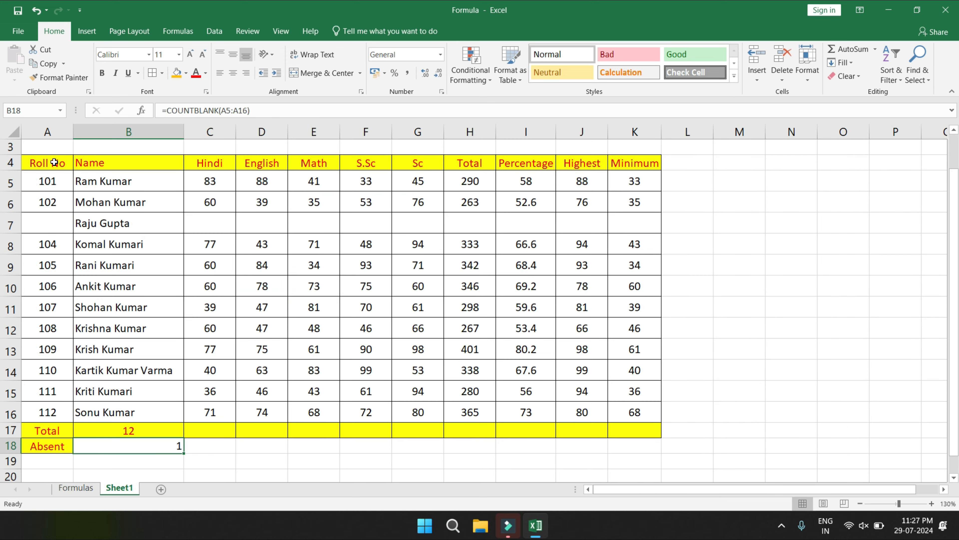
scroll(92, 187, up, 1)
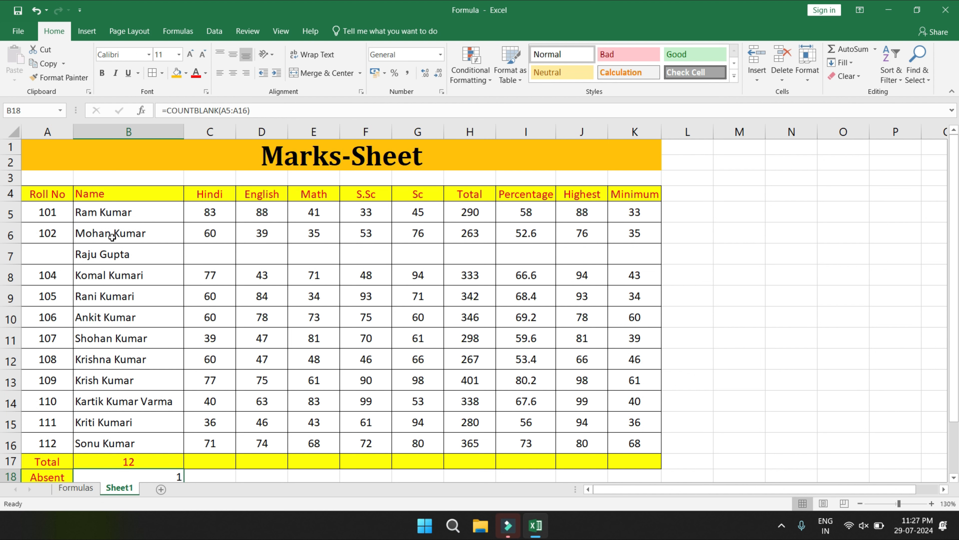